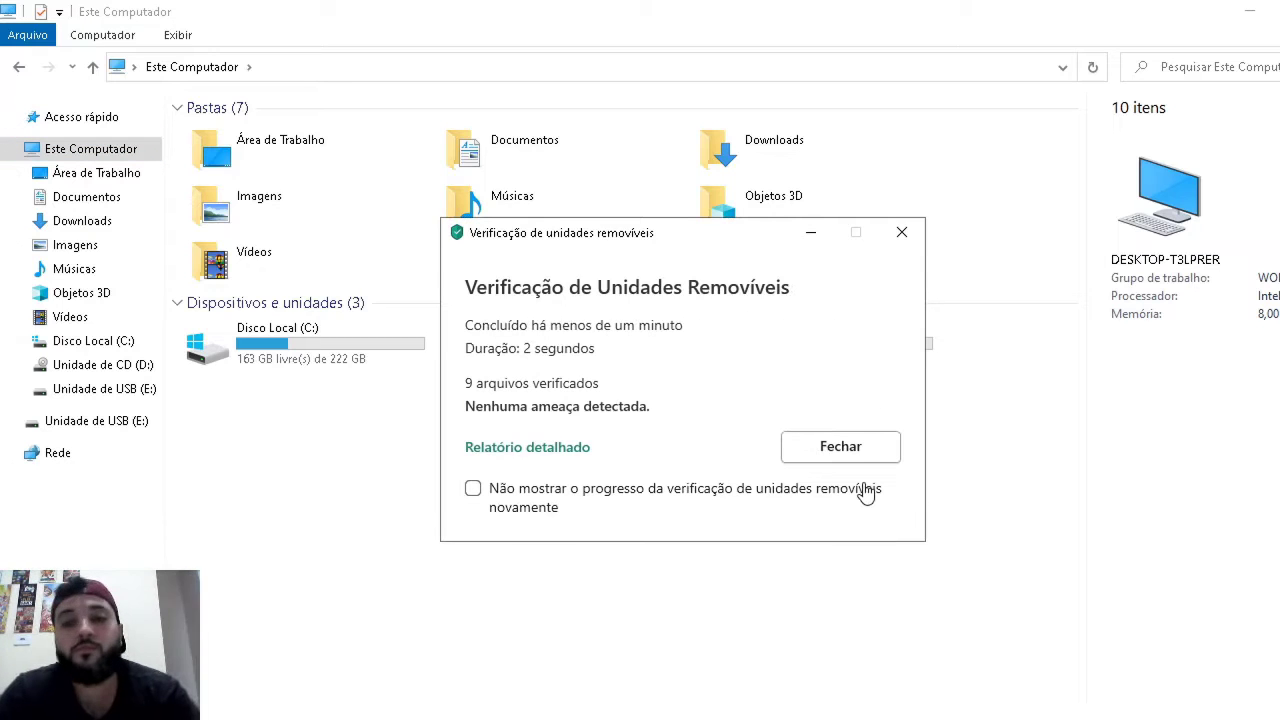
Dismiss the removable-drive scan reports and look through the contents of USB drive E:, returning to the computer's drive overview
{"action": "left_click", "coordinate": [902, 233]}
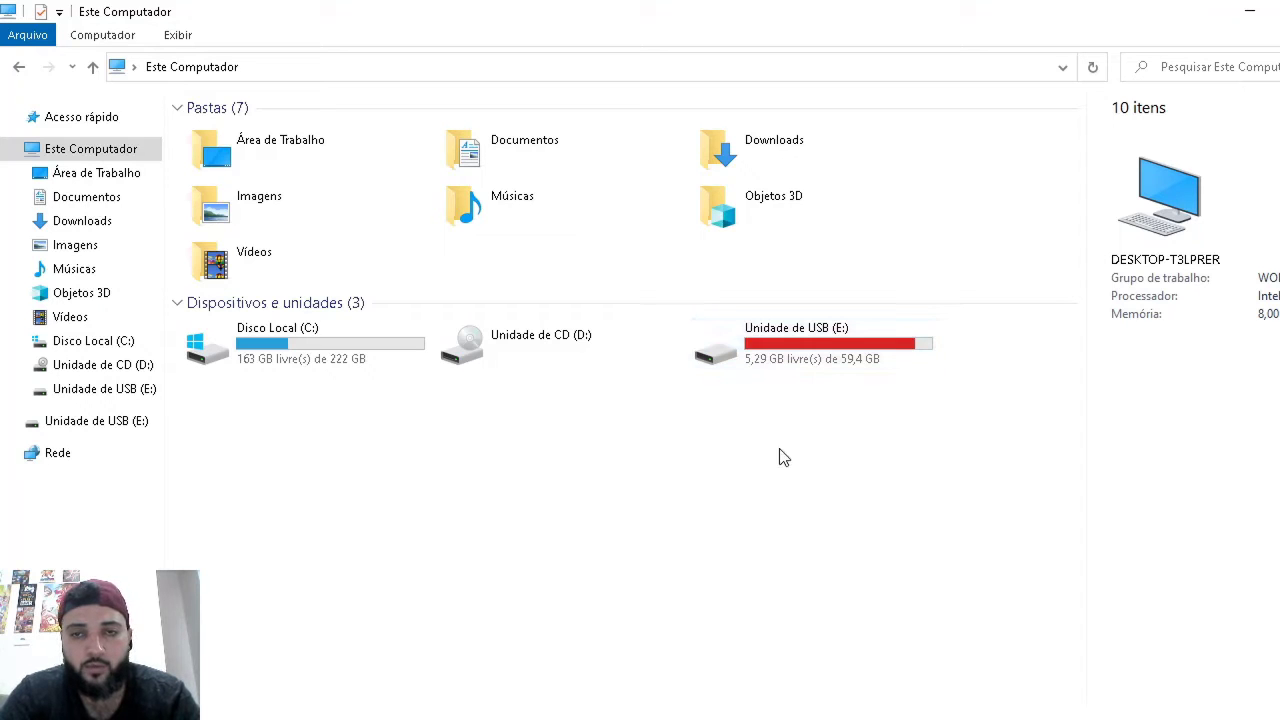
{"action": "double_click", "coordinate": [786, 376]}
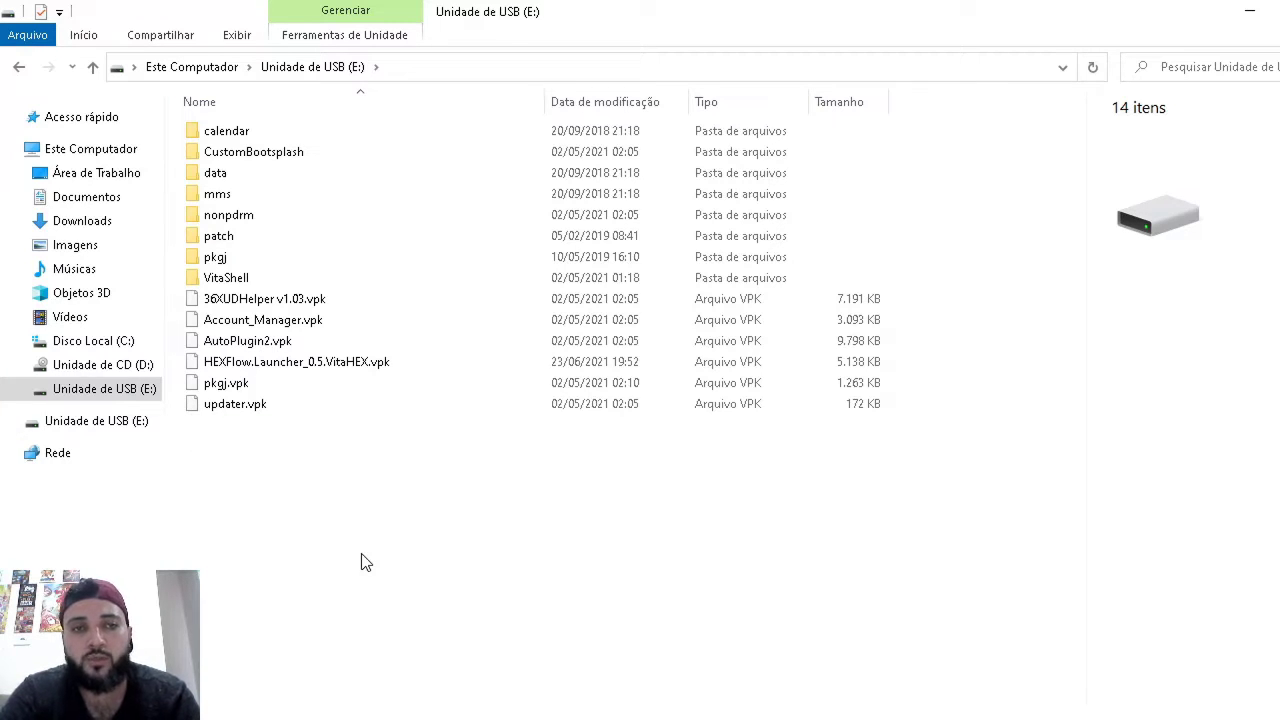
{"action": "key", "text": "alt+Left"}
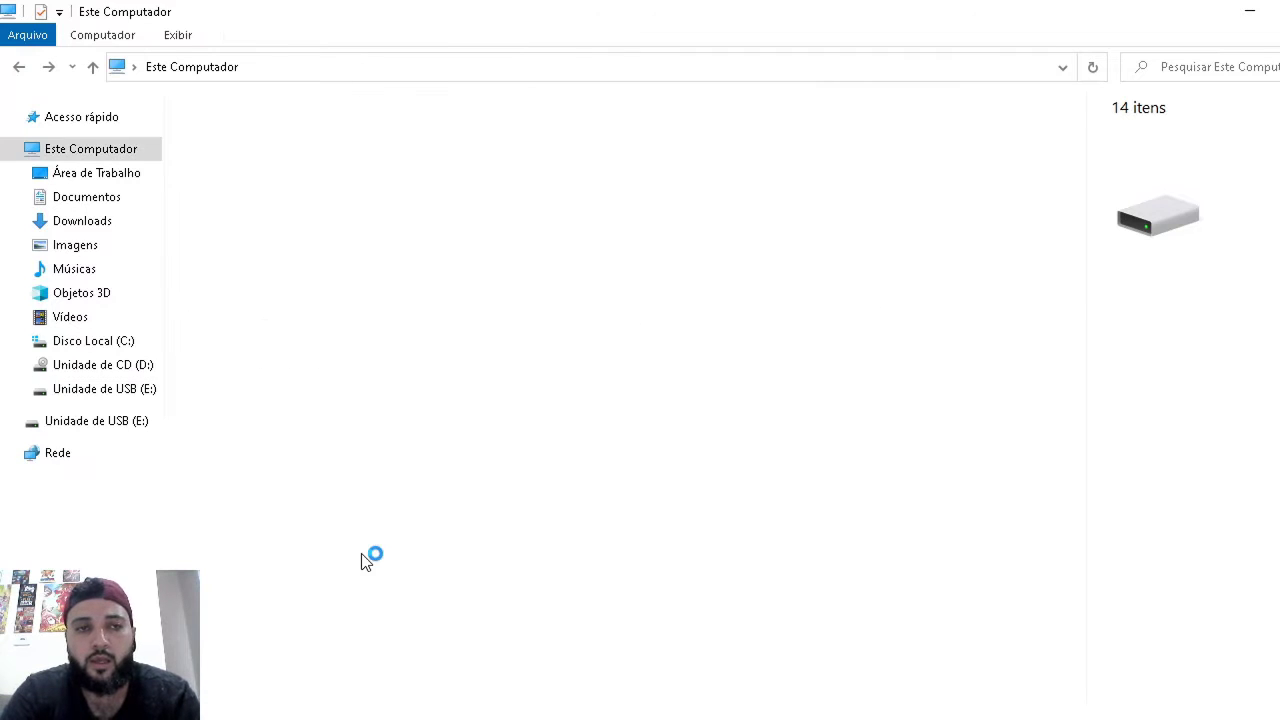
{"action": "left_click", "coordinate": [640, 550]}
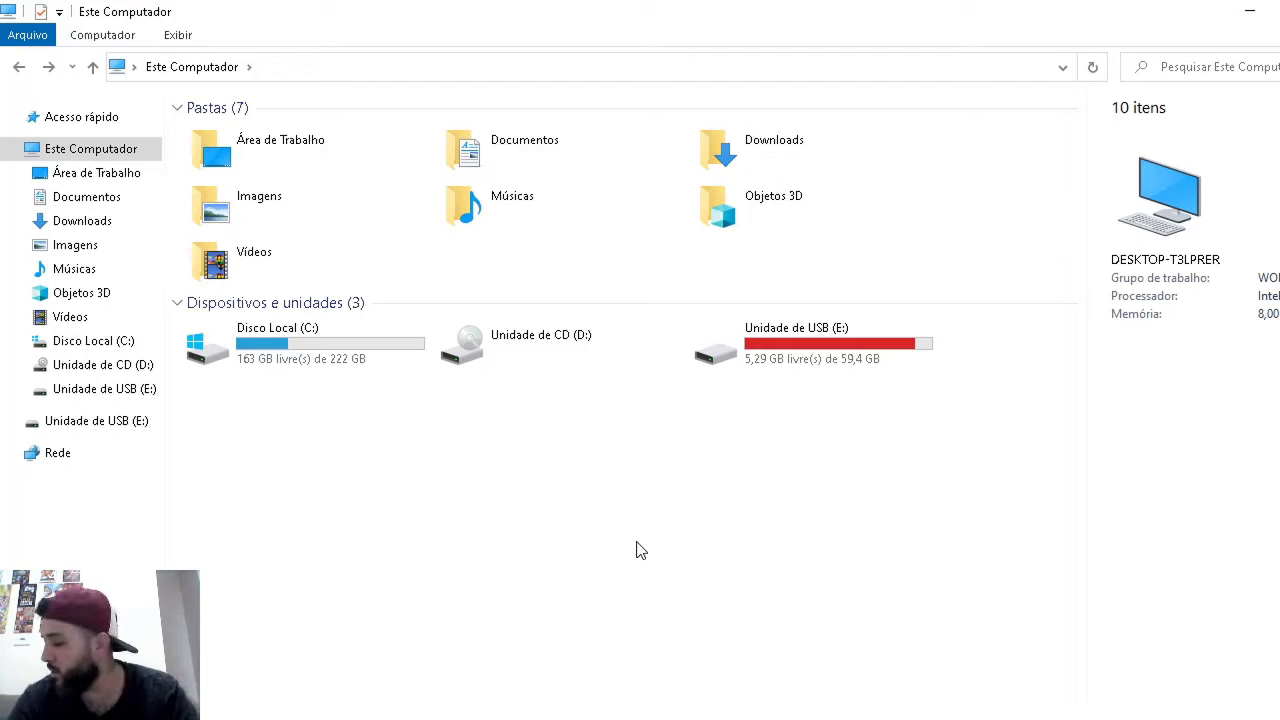
{"action": "left_click", "coordinate": [894, 238]}
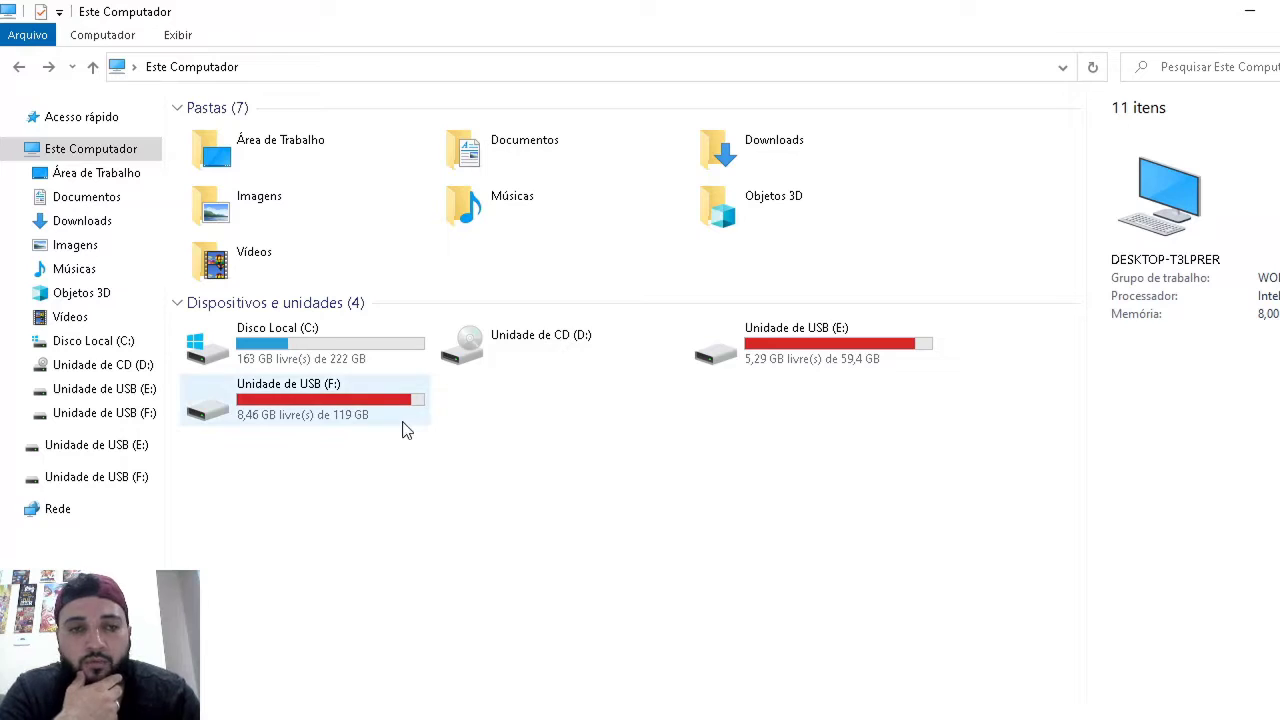
Open the format settings for USB drive F: and set the allocation unit size to 64 kilobytes
{"action": "left_click", "coordinate": [295, 417]}
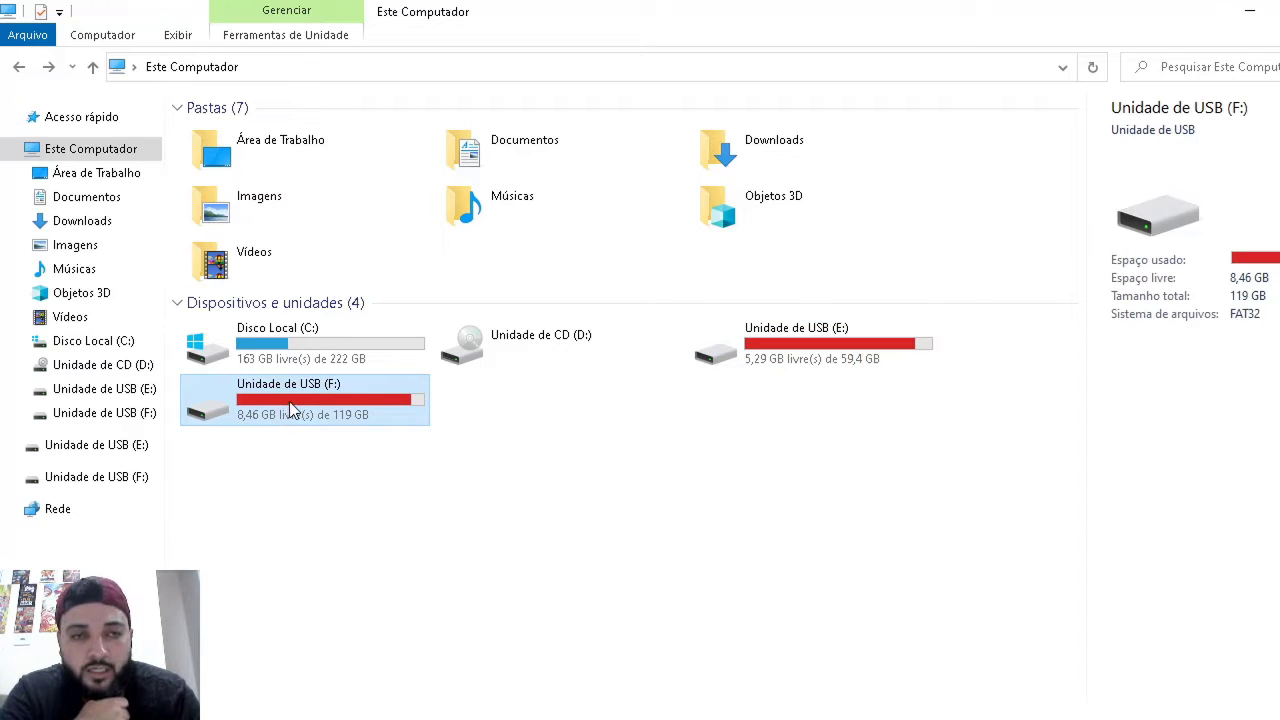
{"action": "left_click", "coordinate": [330, 445]}
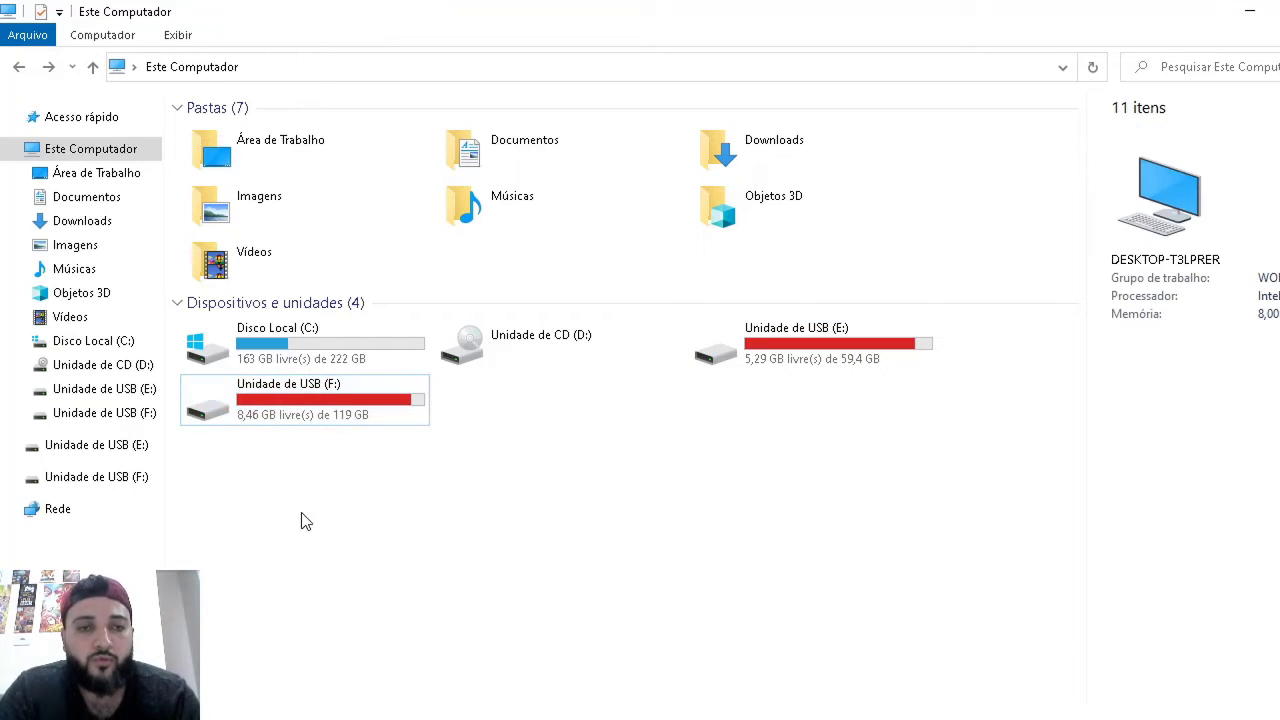
{"action": "left_click", "coordinate": [296, 418]}
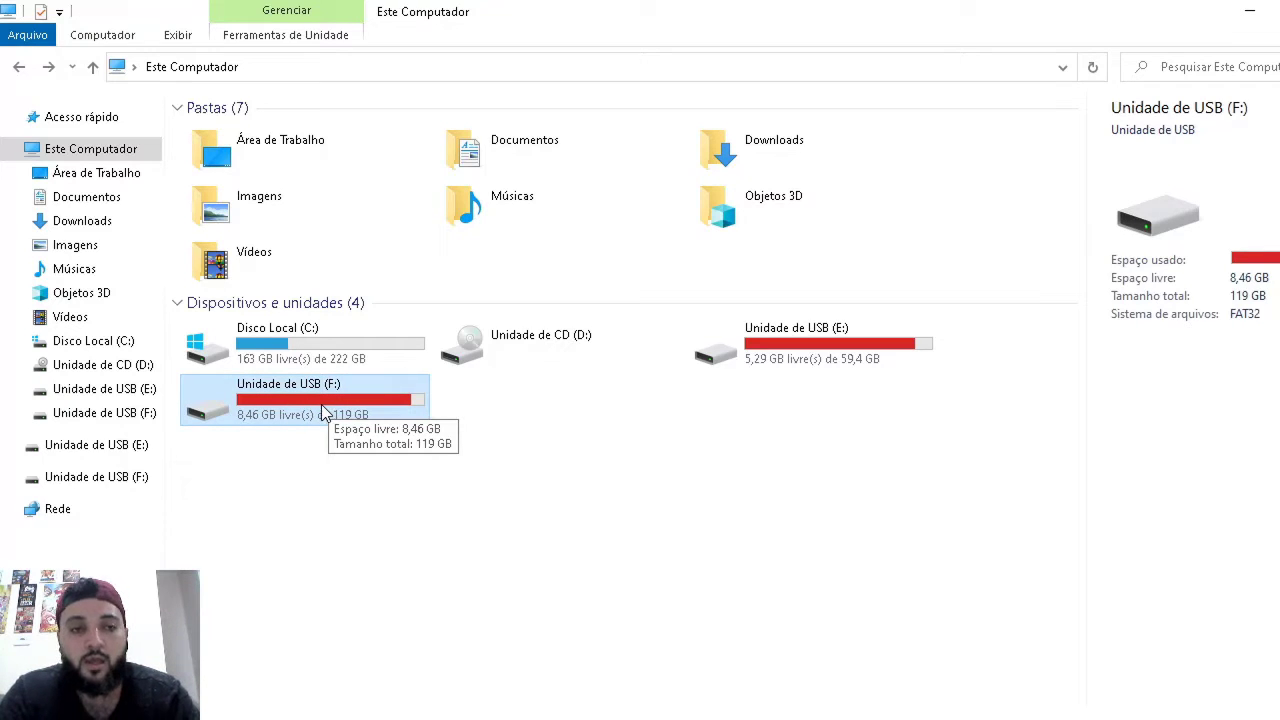
{"action": "double_click", "coordinate": [320, 400]}
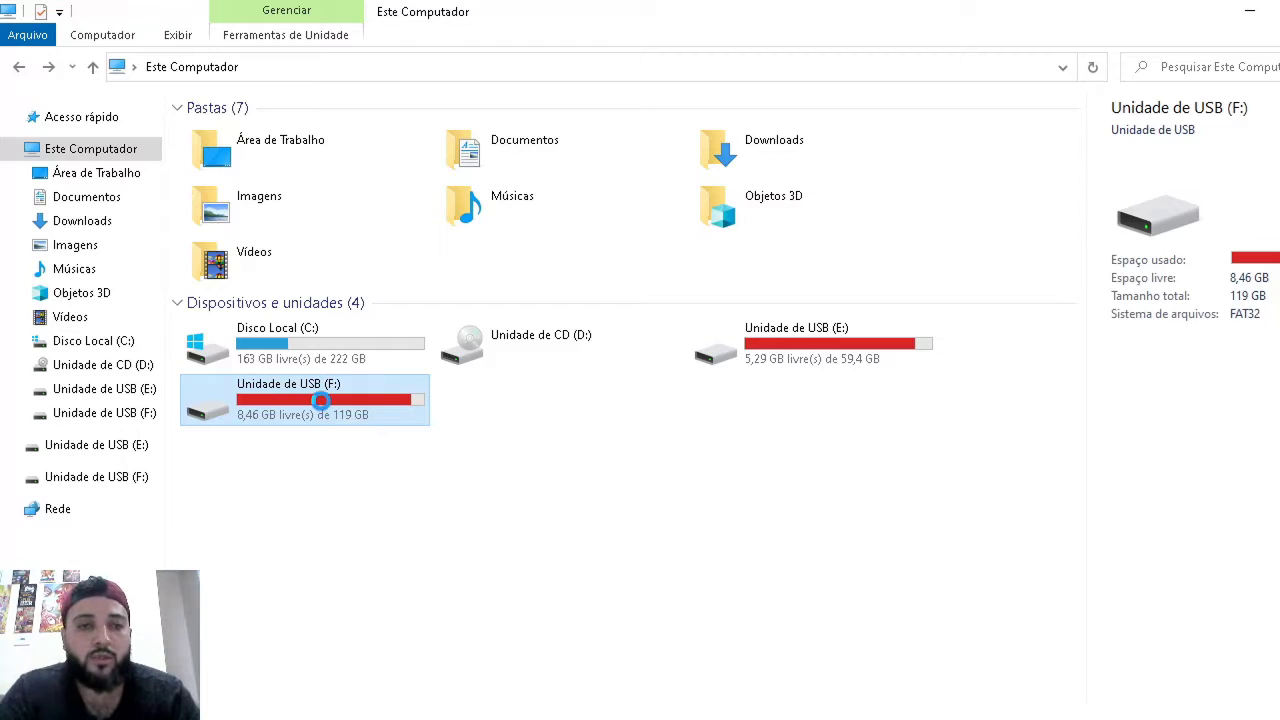
{"action": "right_click", "coordinate": [320, 400]}
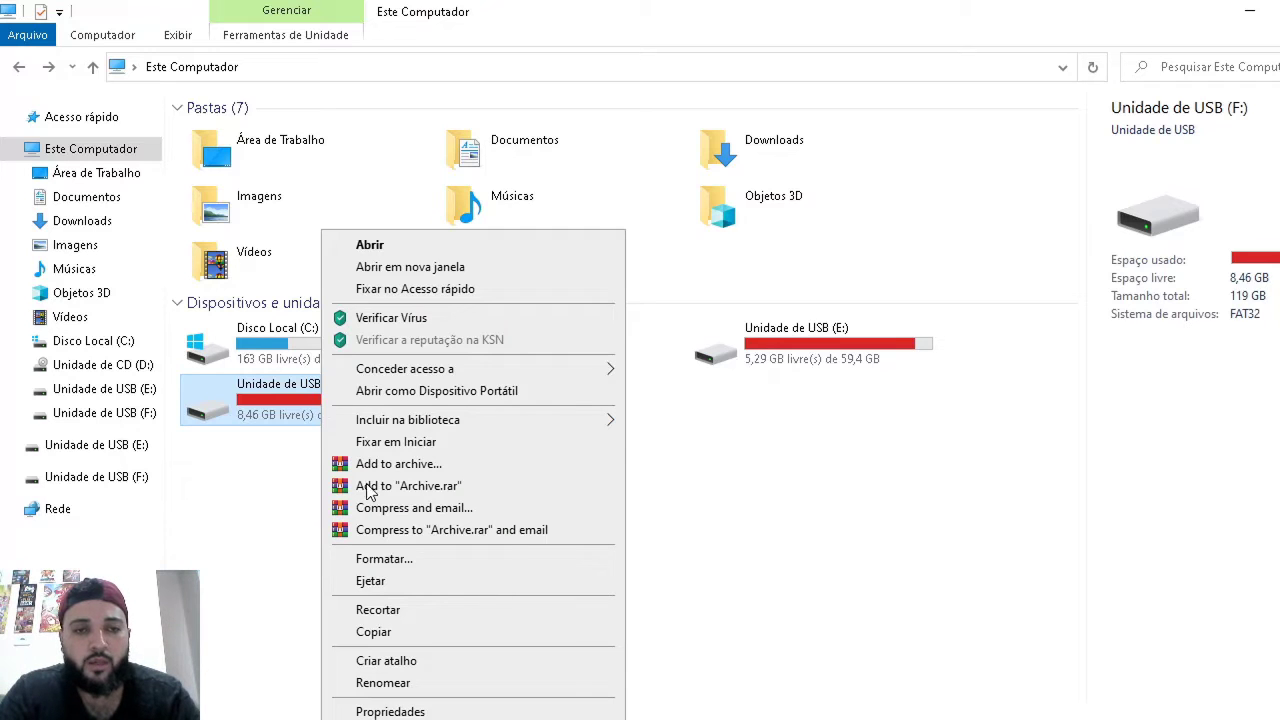
{"action": "left_click", "coordinate": [391, 560]}
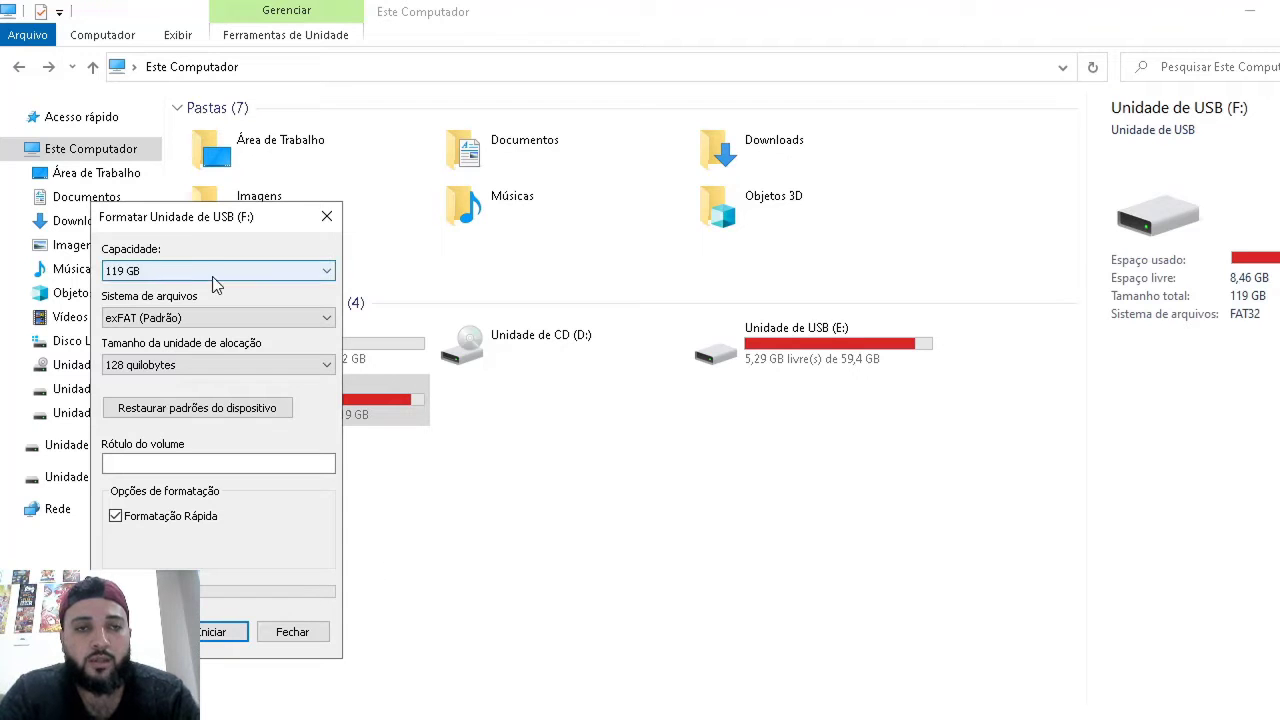
{"action": "left_click_drag", "start_coordinate": [206, 220], "coordinate": [548, 262]}
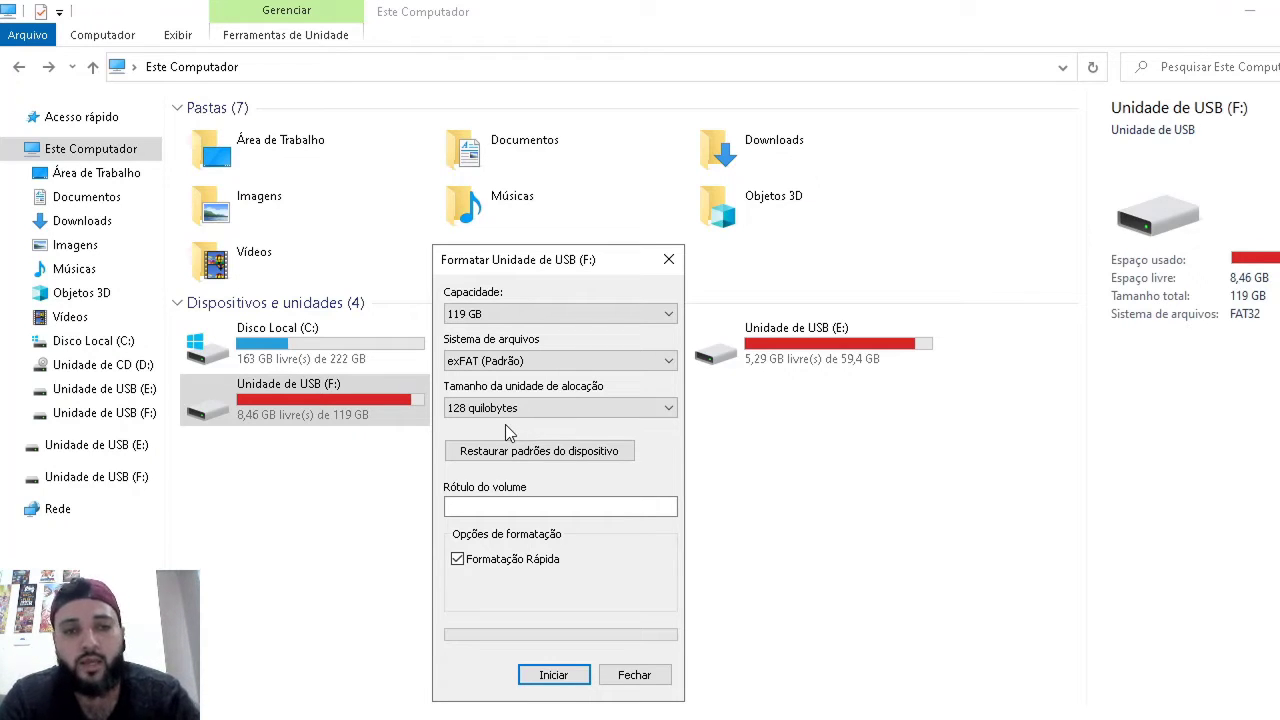
{"action": "left_click", "coordinate": [523, 410]}
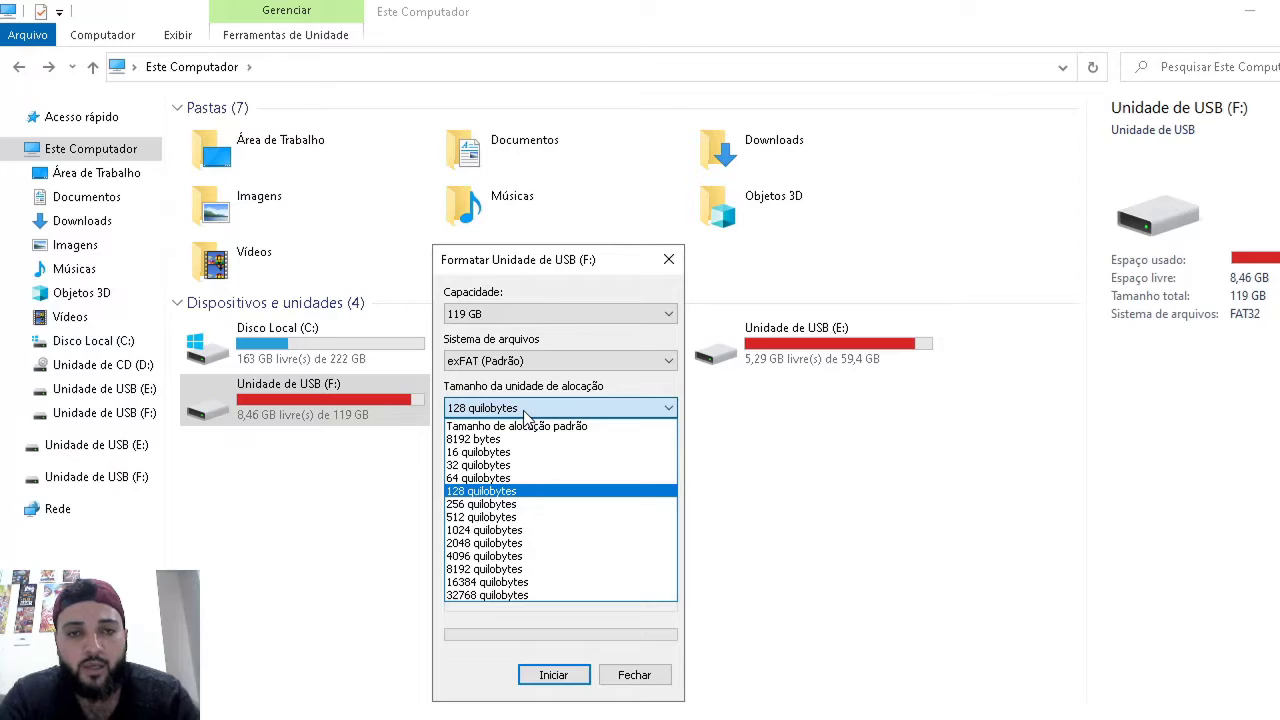
{"action": "left_click", "coordinate": [492, 480]}
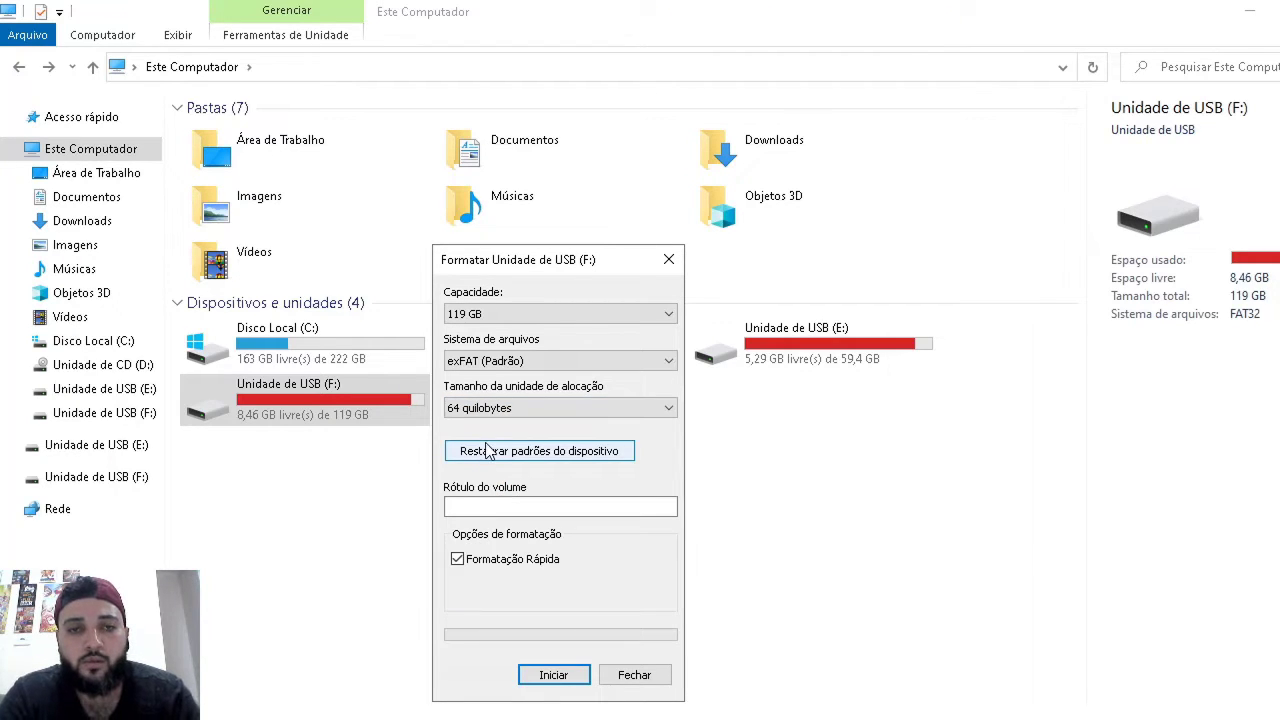
Quick-format USB drive F: as exFAT, accept the erasure of all its data, and close the format settings
{"action": "left_click", "coordinate": [555, 676]}
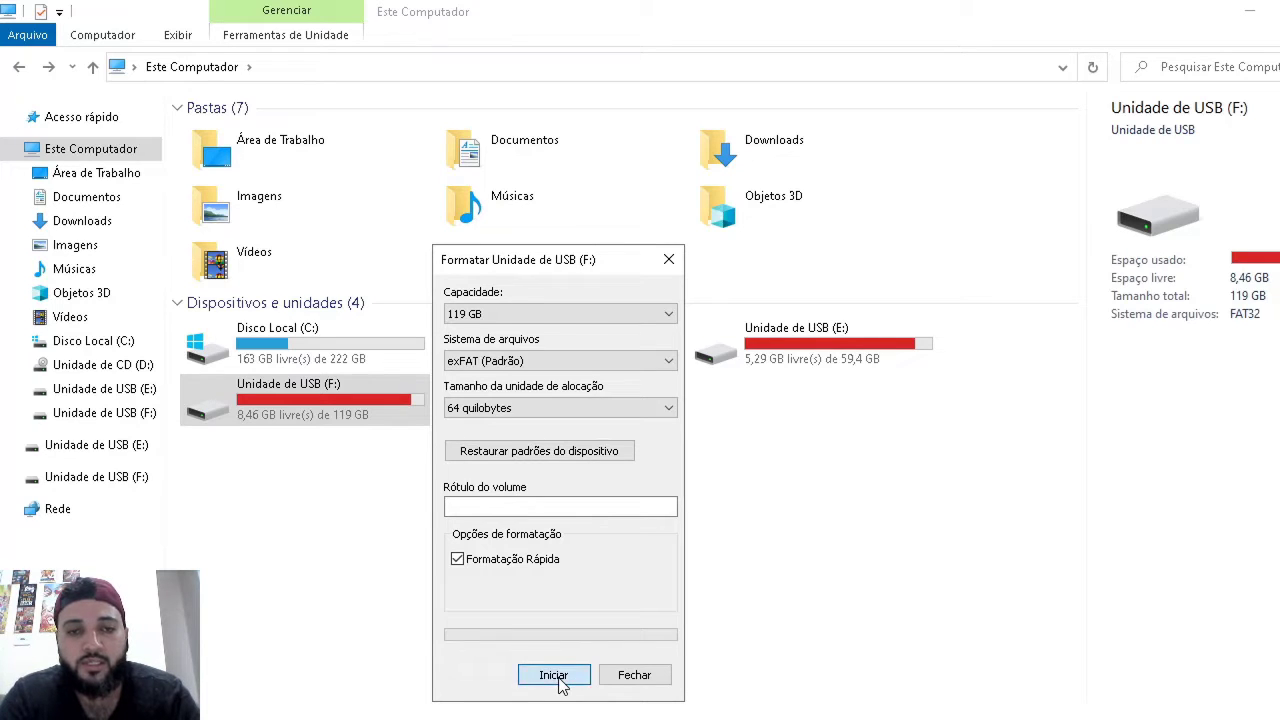
{"action": "left_click", "coordinate": [787, 374]}
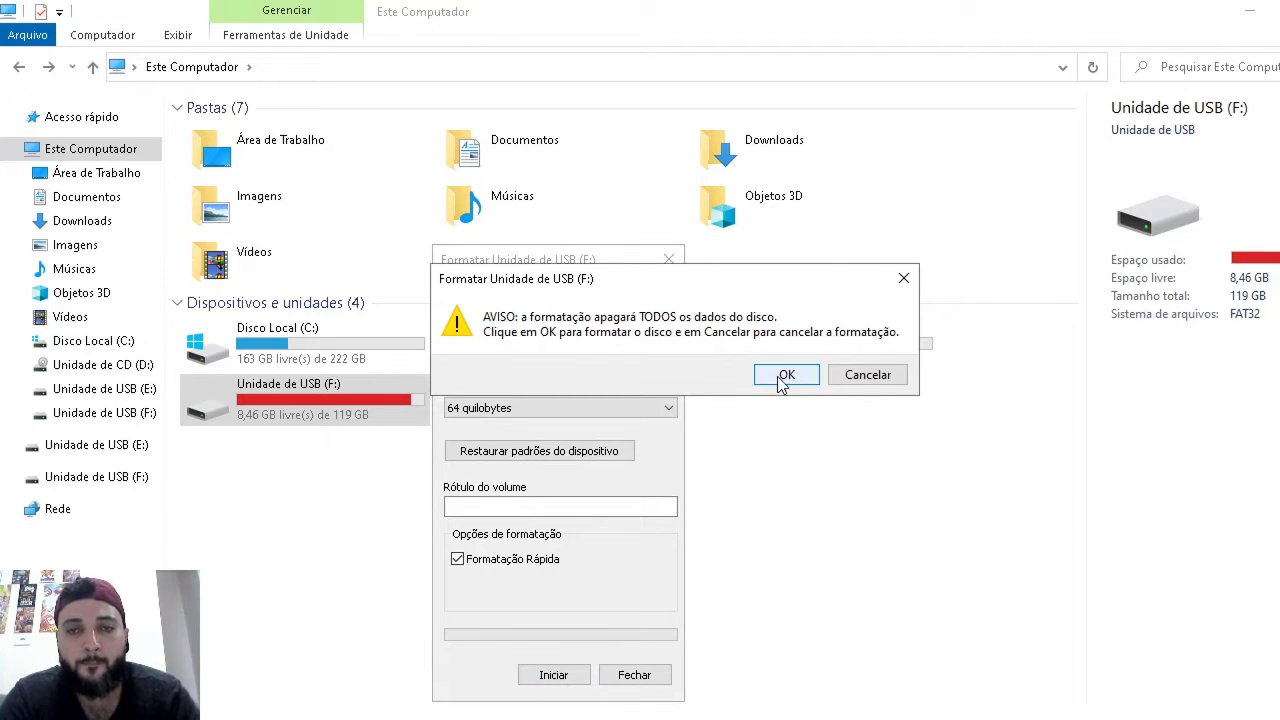
{"action": "left_click", "coordinate": [805, 375]}
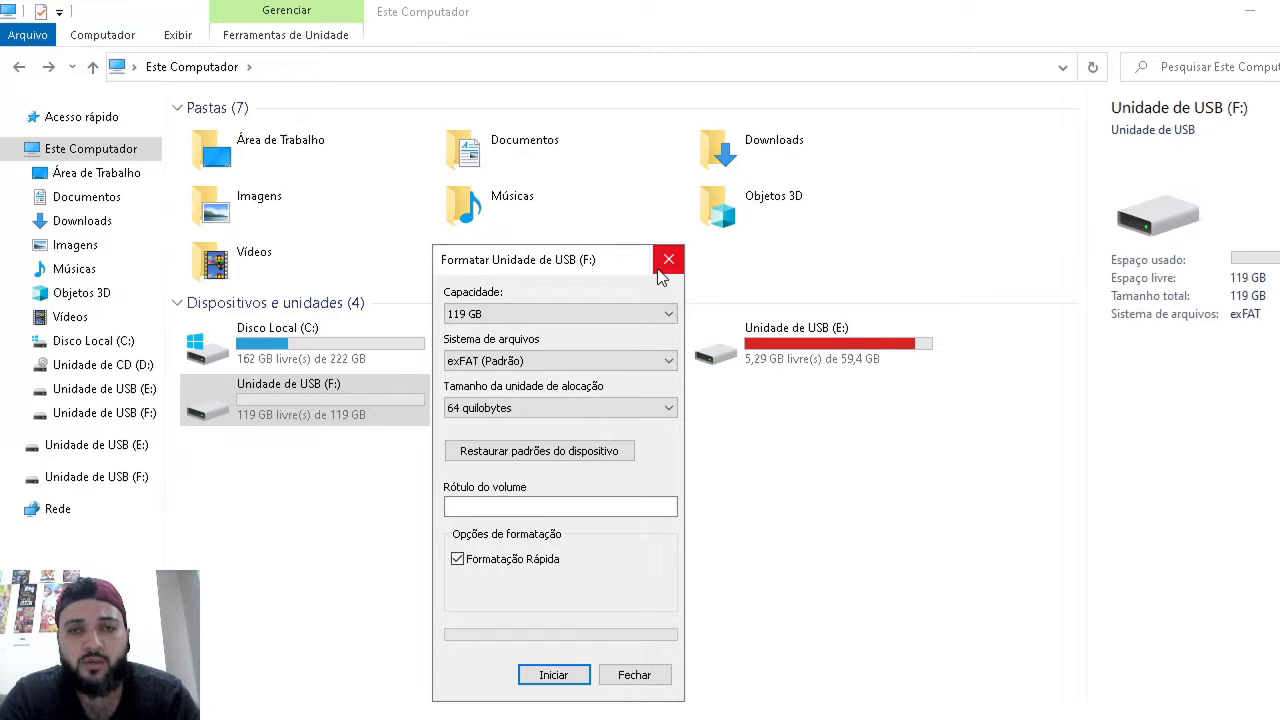
{"action": "left_click", "coordinate": [668, 260]}
{"action": "left_click", "coordinate": [244, 464]}
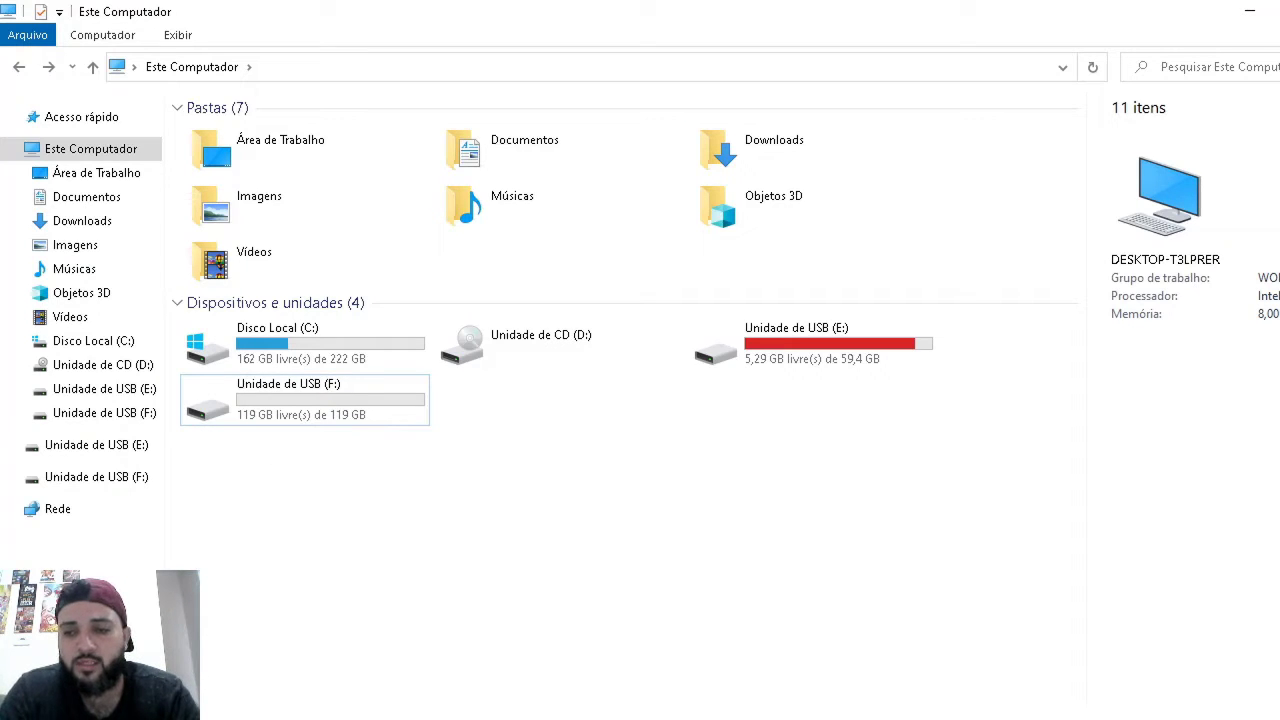
Launch Etcher from the desktop and dismiss its update notice
{"action": "key", "text": "super+d"}
{"action": "left_click", "coordinate": [38, 150]}
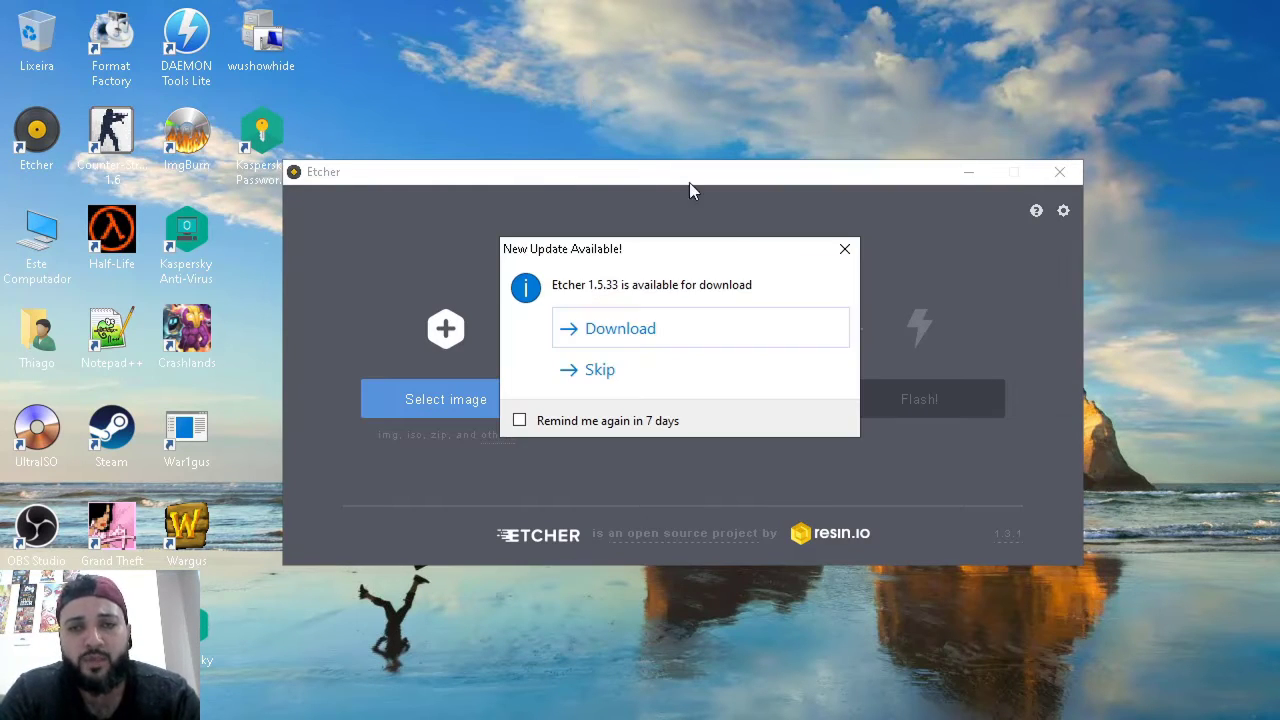
{"action": "left_click", "coordinate": [845, 248]}
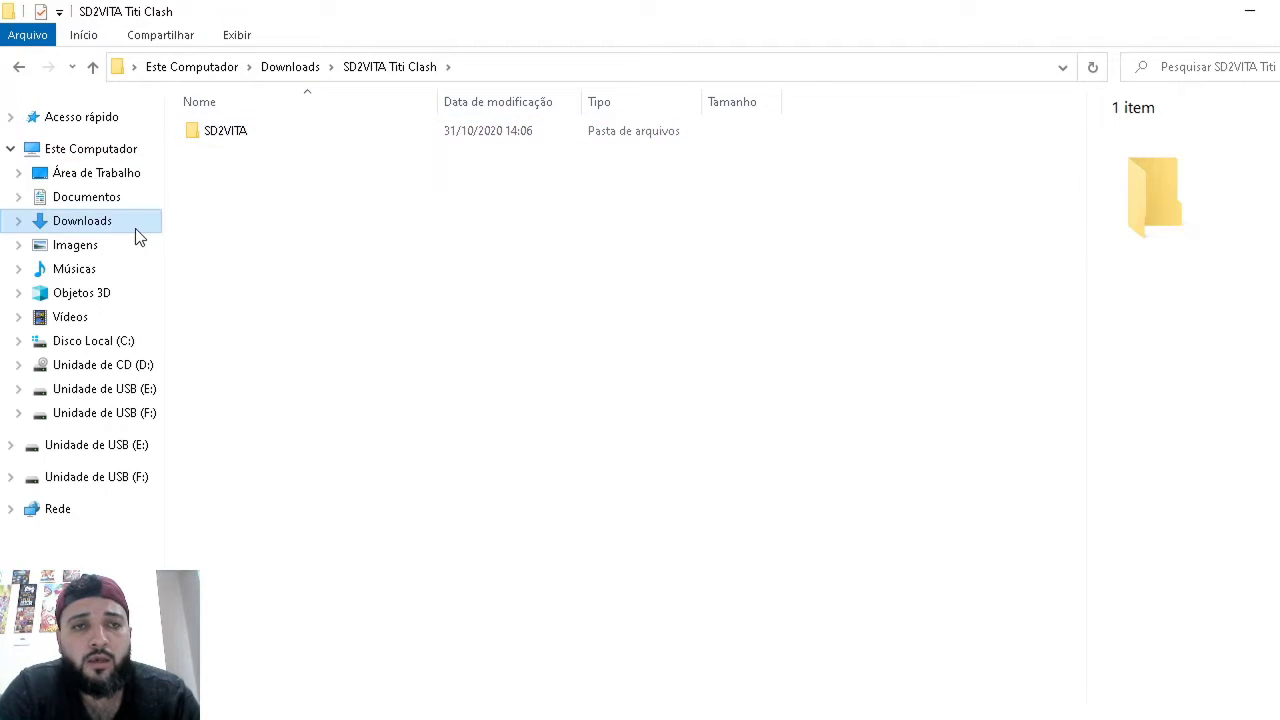
In File Explorer, examine the files in the SD2VITA folder inside the SD2VITA Titi Clash download, then return to Etcher
{"action": "double_click", "coordinate": [243, 137]}
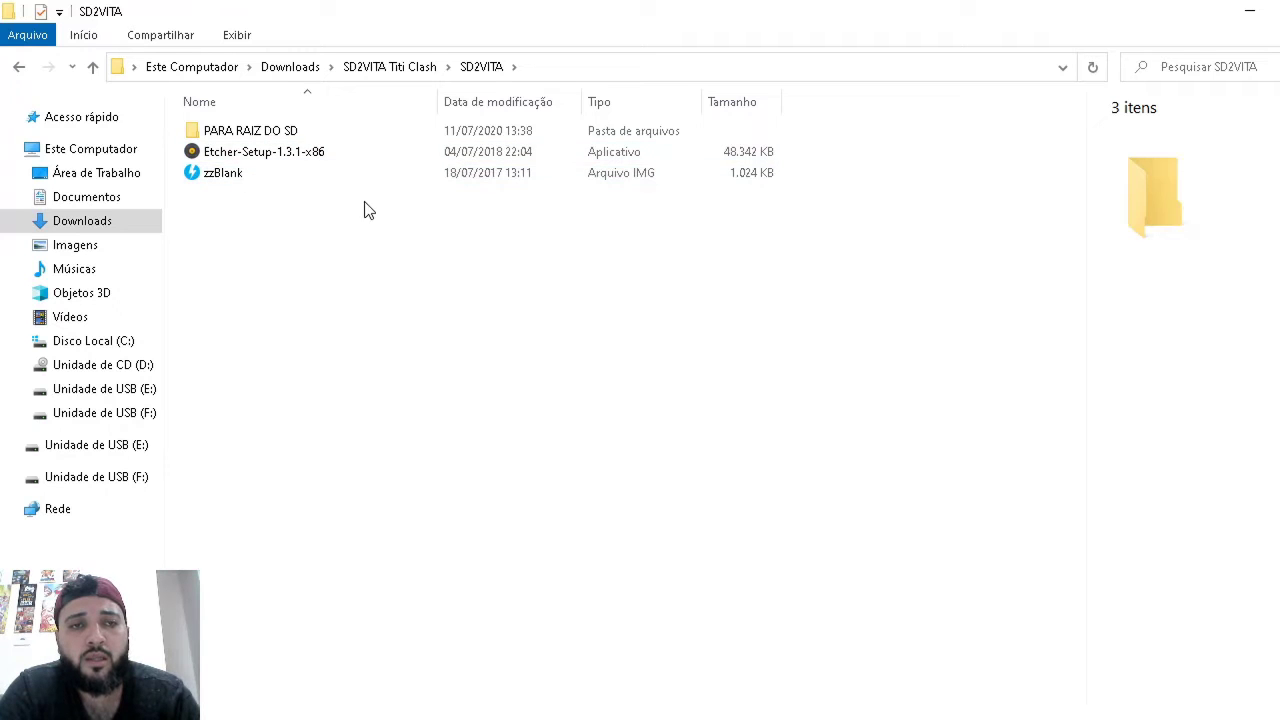
{"action": "left_click", "coordinate": [289, 135]}
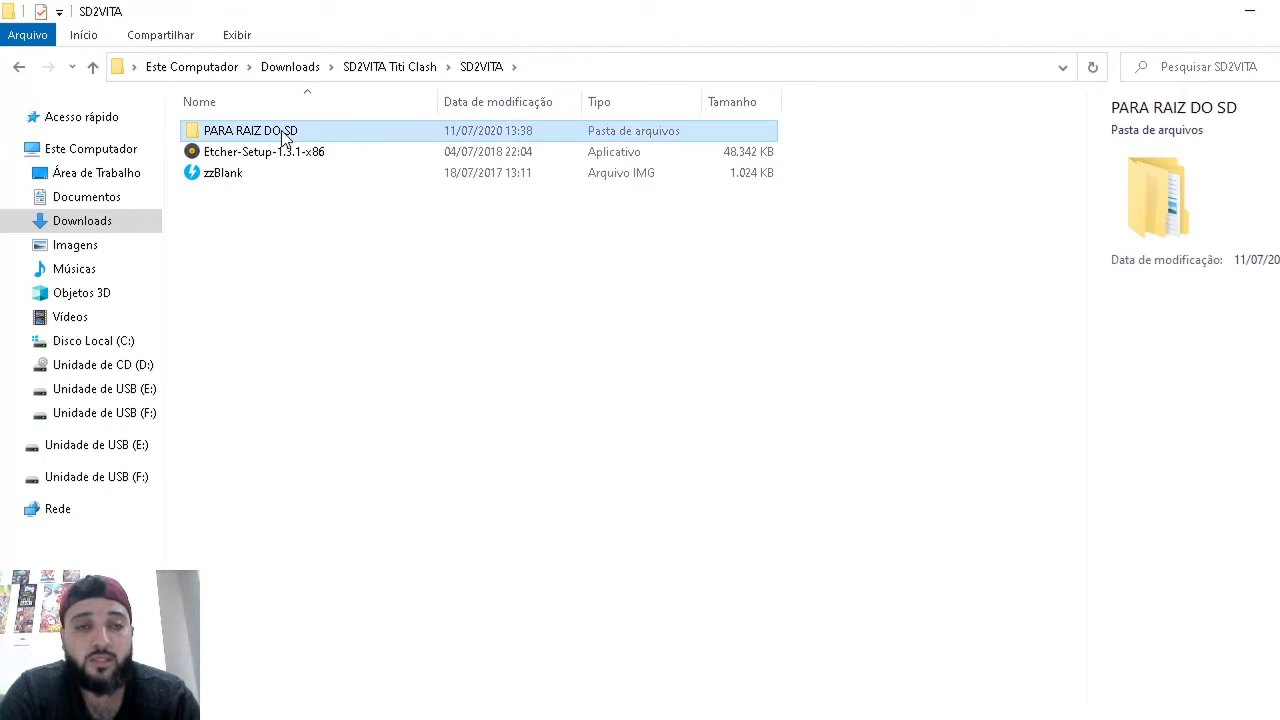
{"action": "left_click", "coordinate": [296, 293]}
{"action": "key", "text": "Down"}
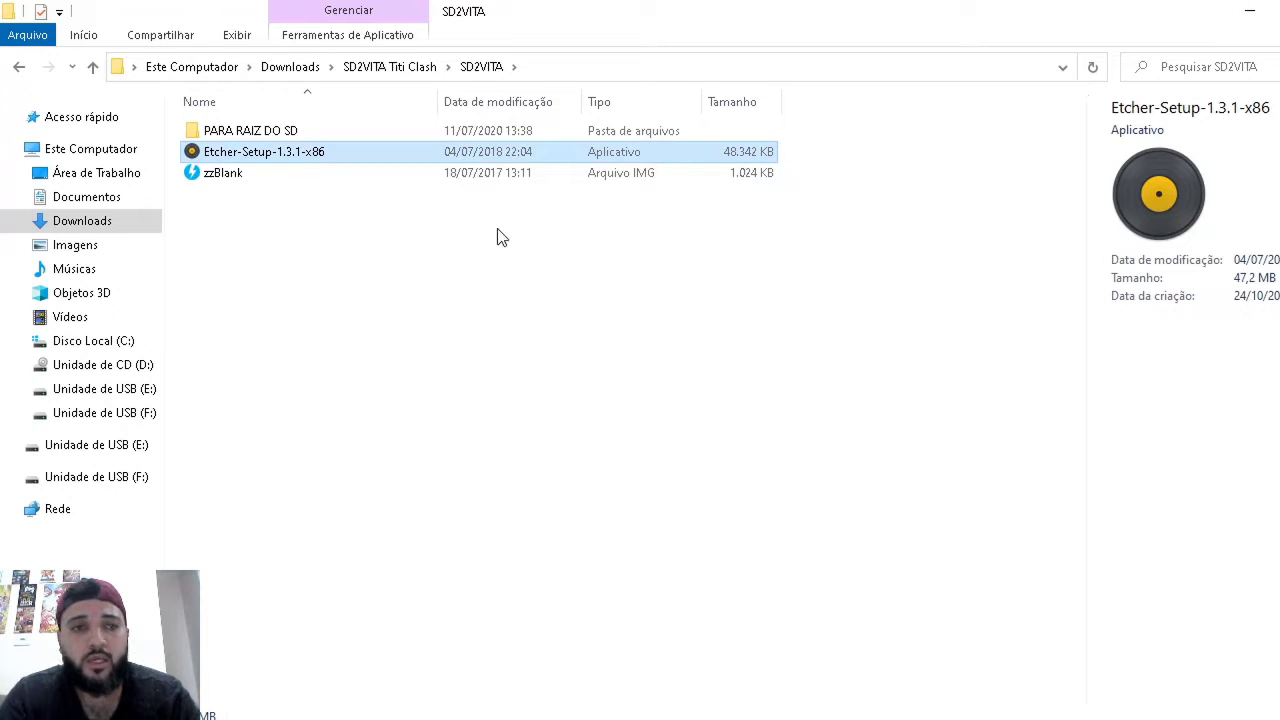
{"action": "left_click", "coordinate": [297, 240]}
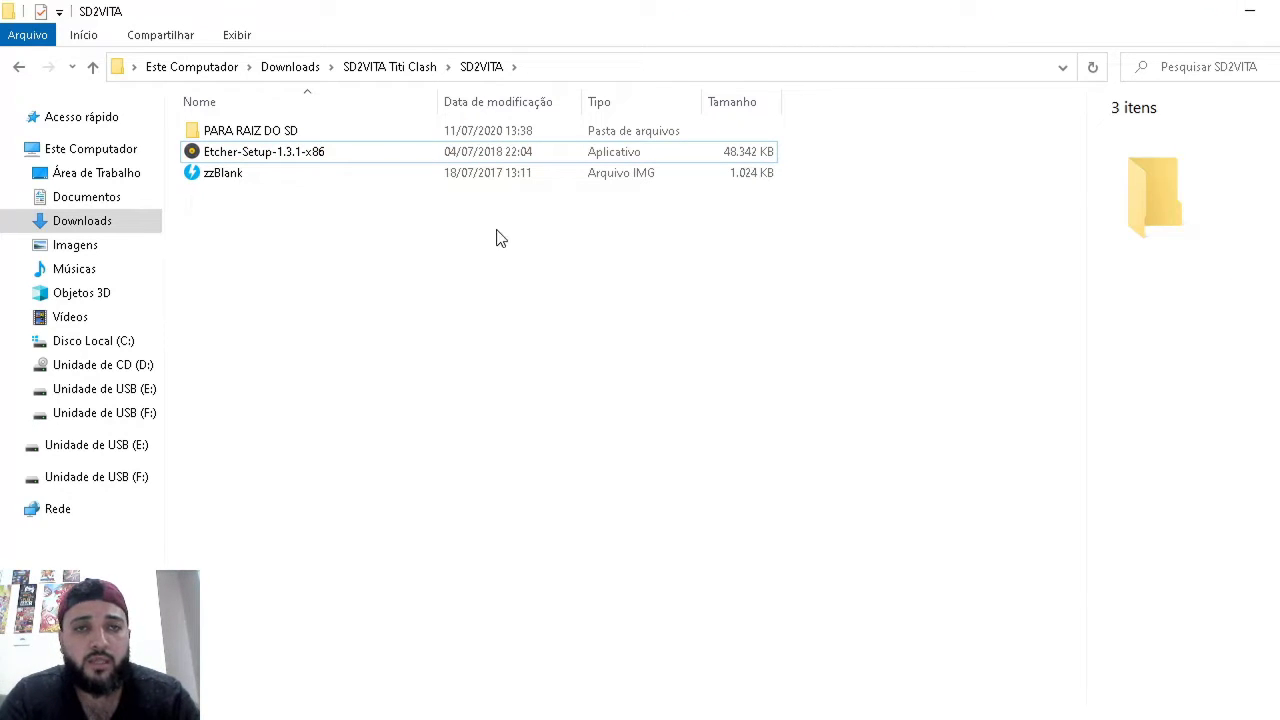
{"action": "left_click", "coordinate": [1247, 9]}
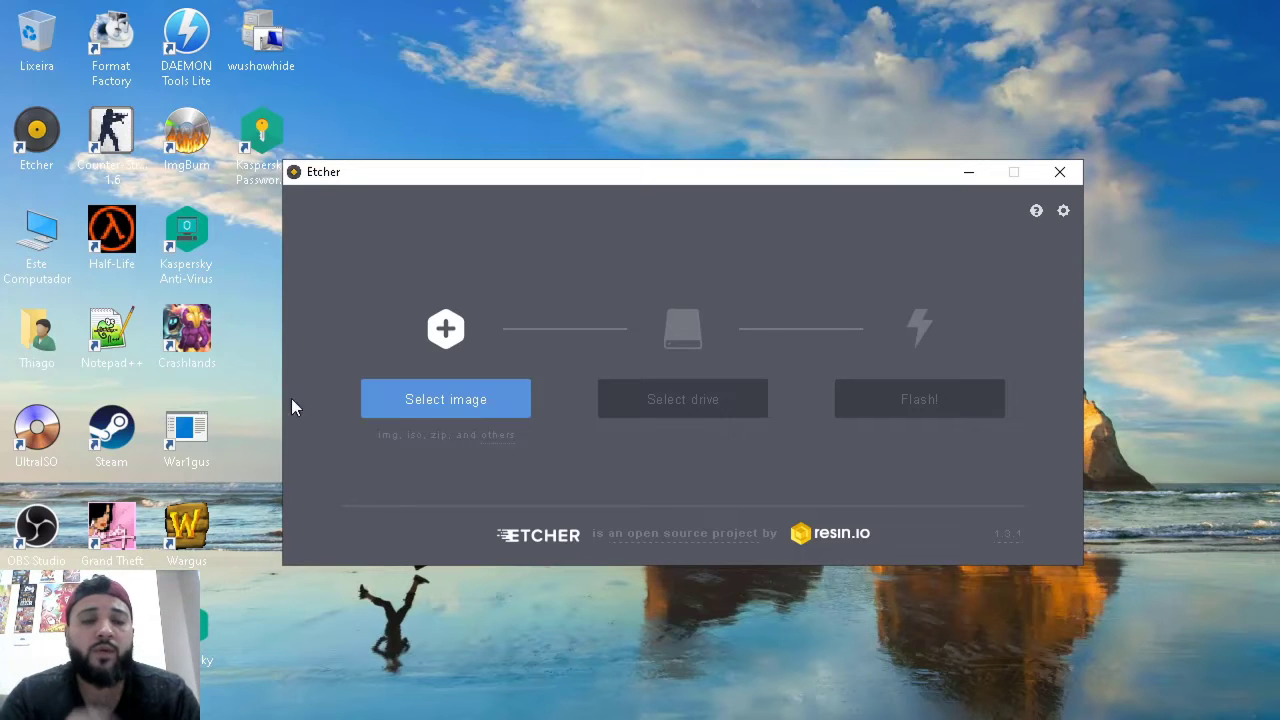
Load the zzBlank image from Downloads > SD2VITA Titi Clash > SD2VITA into Etcher and continue despite the non-bootable warning
{"action": "left_click", "coordinate": [432, 412]}
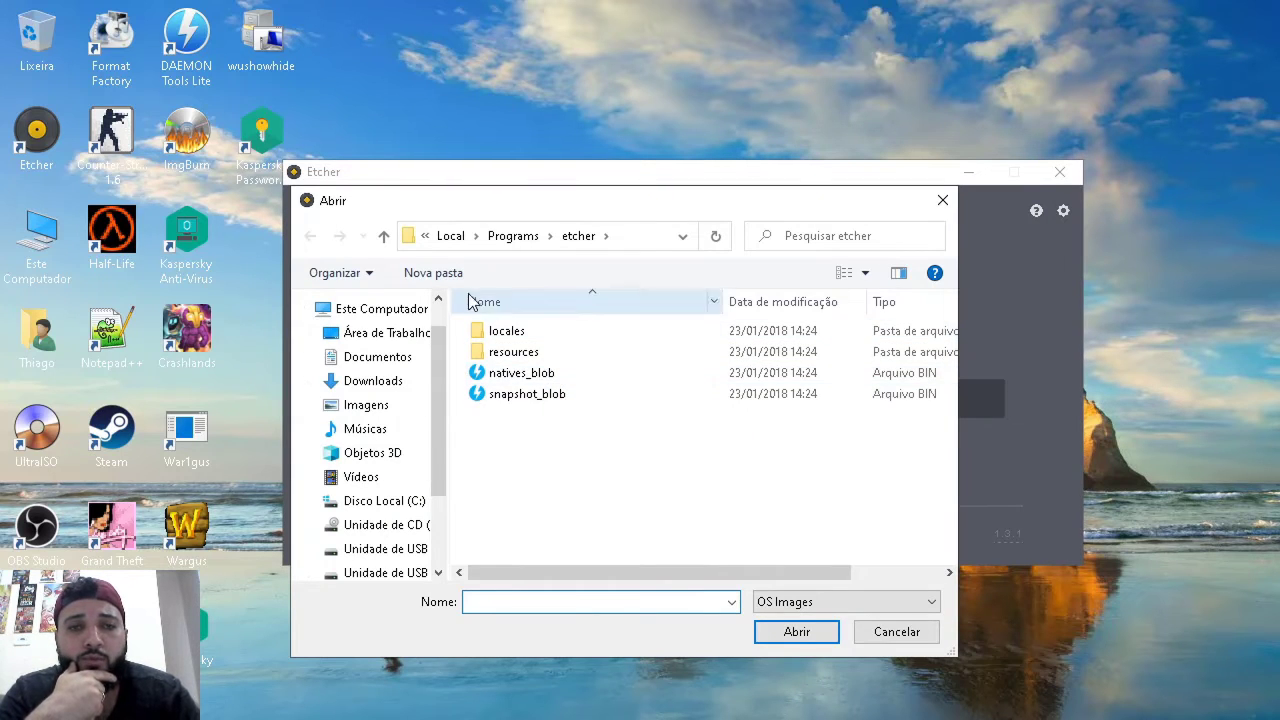
{"action": "left_click", "coordinate": [378, 383]}
{"action": "left_click", "coordinate": [533, 380]}
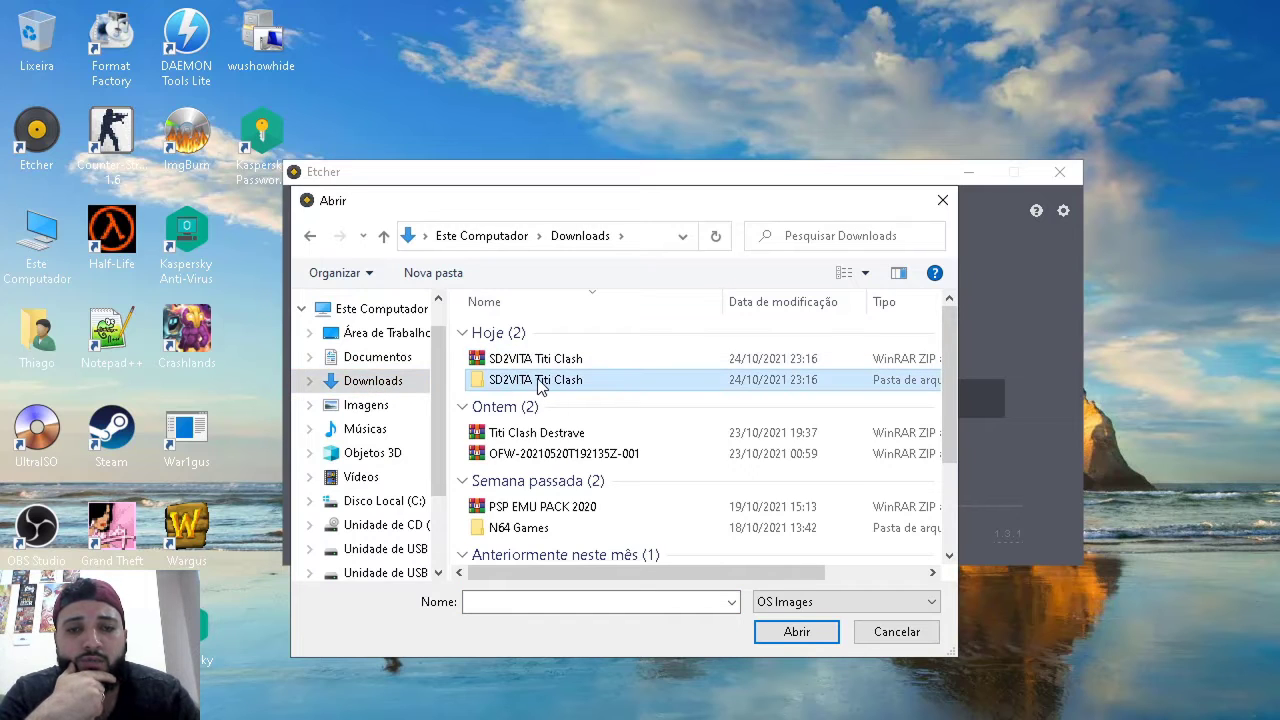
{"action": "double_click", "coordinate": [541, 384]}
{"action": "left_click", "coordinate": [517, 335]}
{"action": "double_click", "coordinate": [517, 333]}
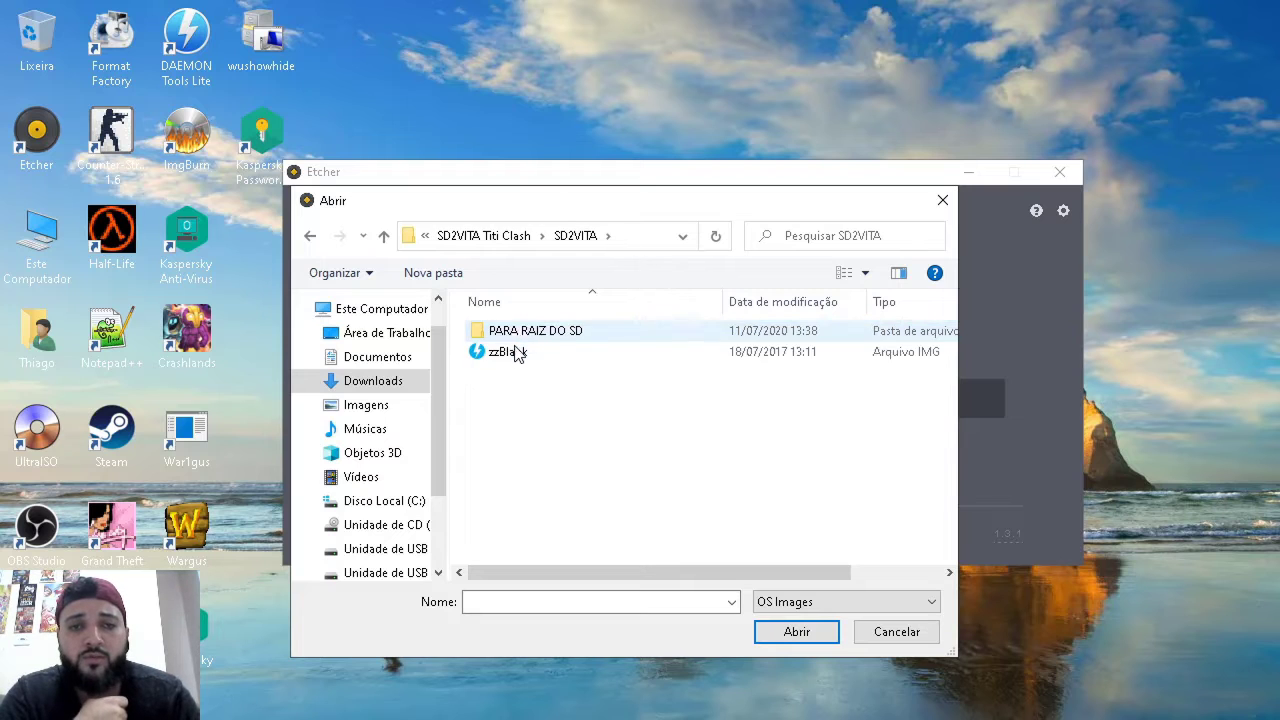
{"action": "left_click", "coordinate": [510, 360]}
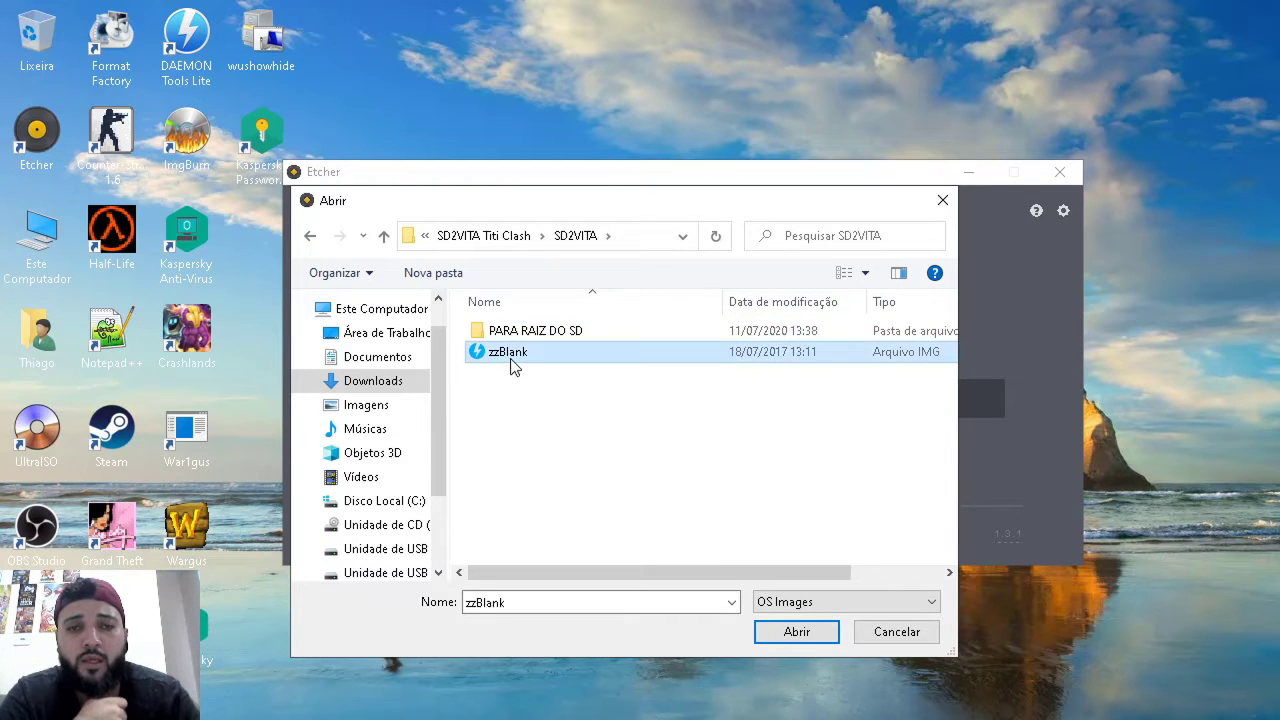
{"action": "left_click", "coordinate": [796, 636]}
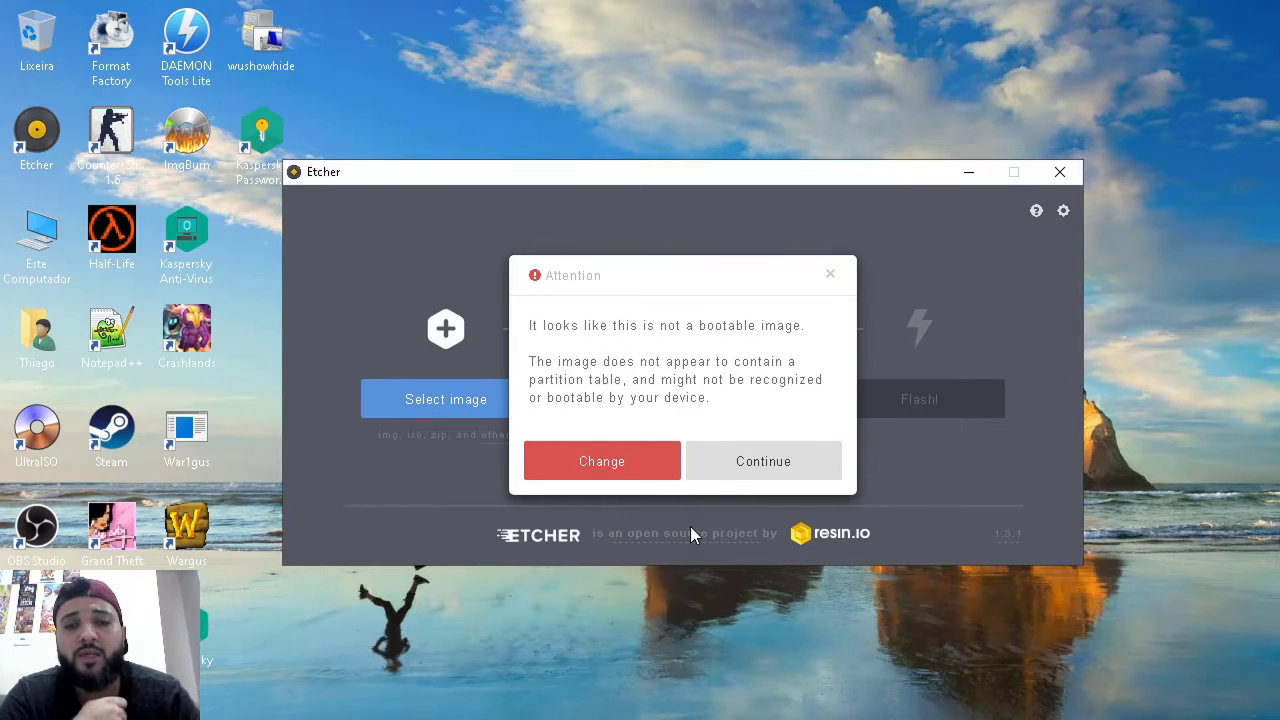
{"action": "left_click", "coordinate": [740, 466]}
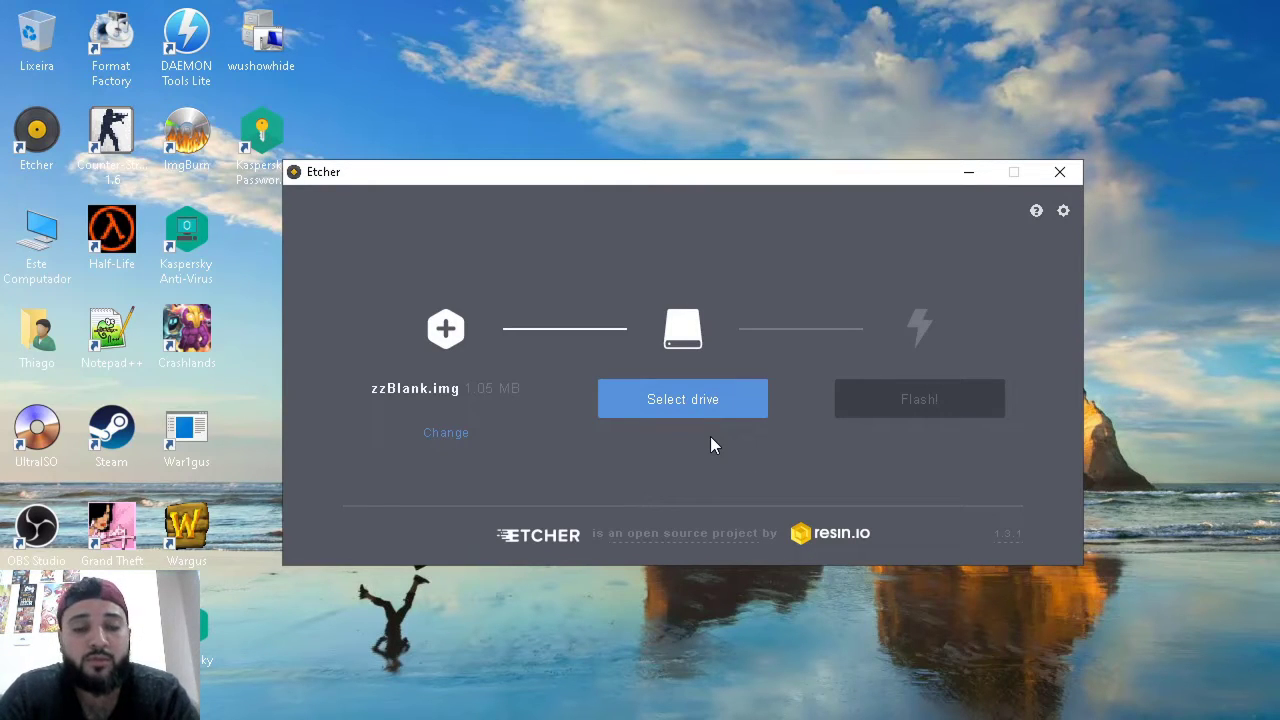
Switch between Etcher and File Explorer to check which USB drive is the target for the image
{"action": "key", "text": "alt+Tab"}
{"action": "key", "text": "alt+Tab"}
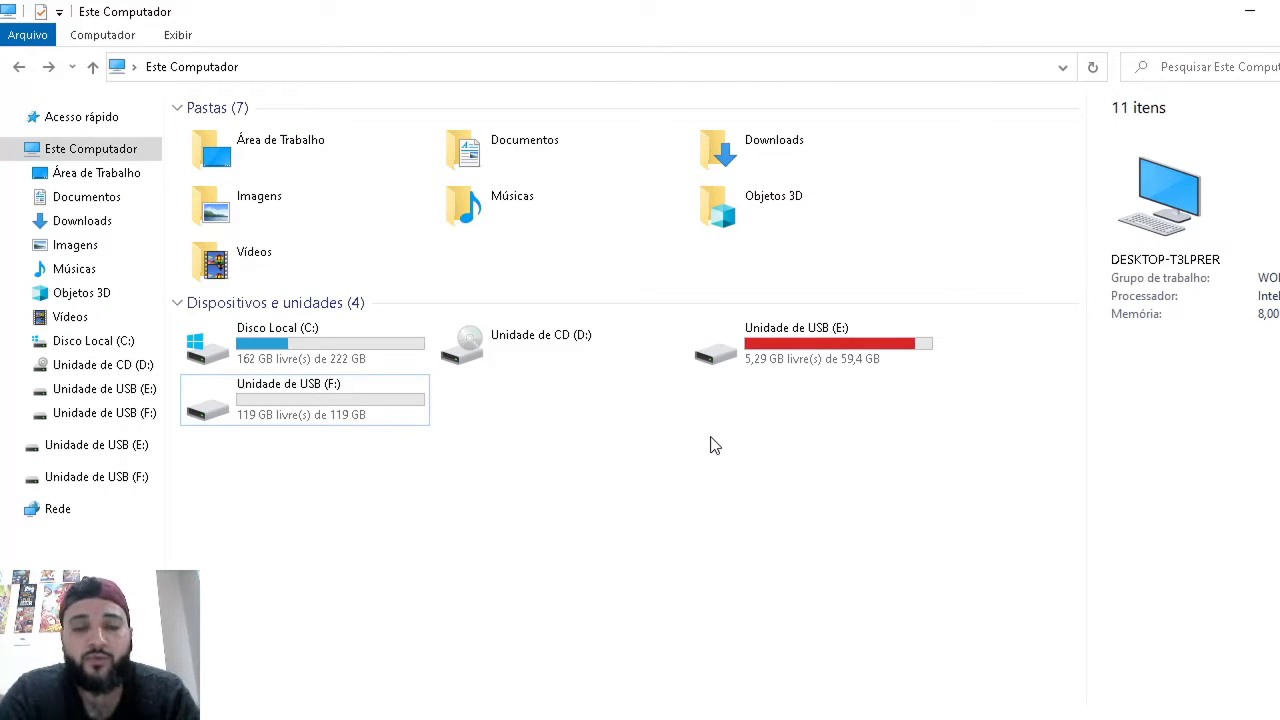
{"action": "key", "text": "alt+Tab"}
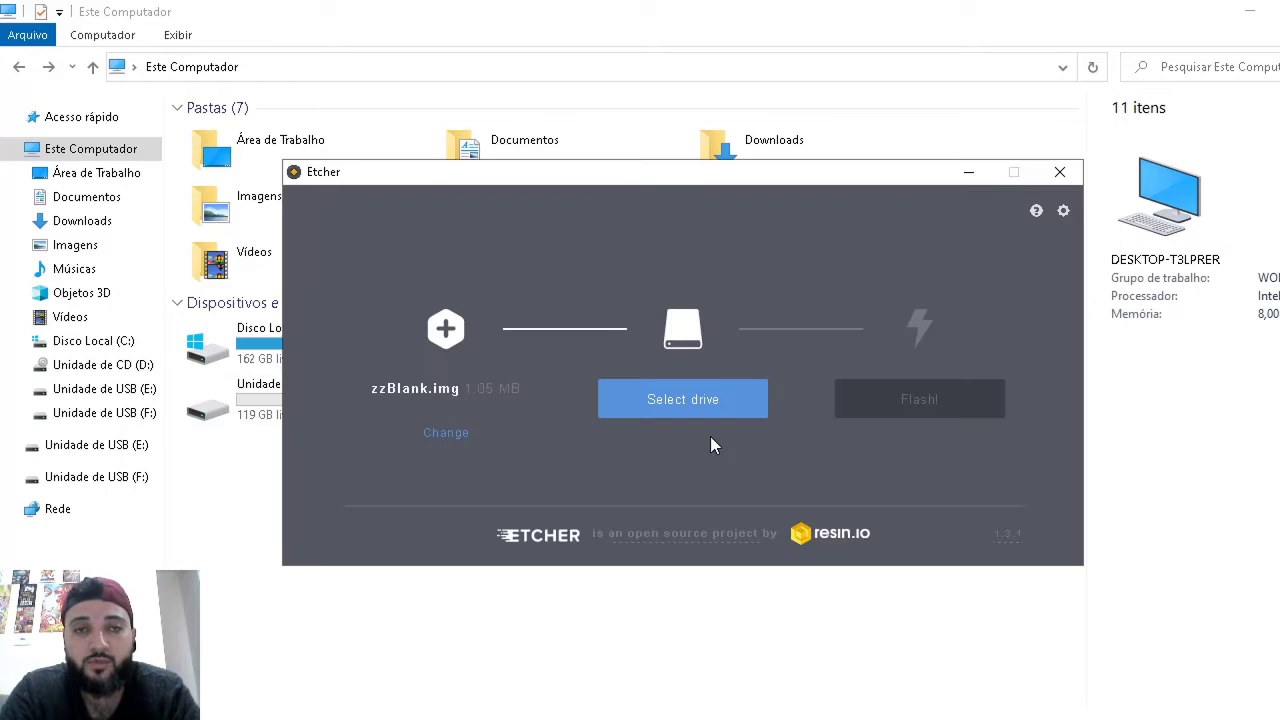
{"action": "key", "text": "alt+Tab"}
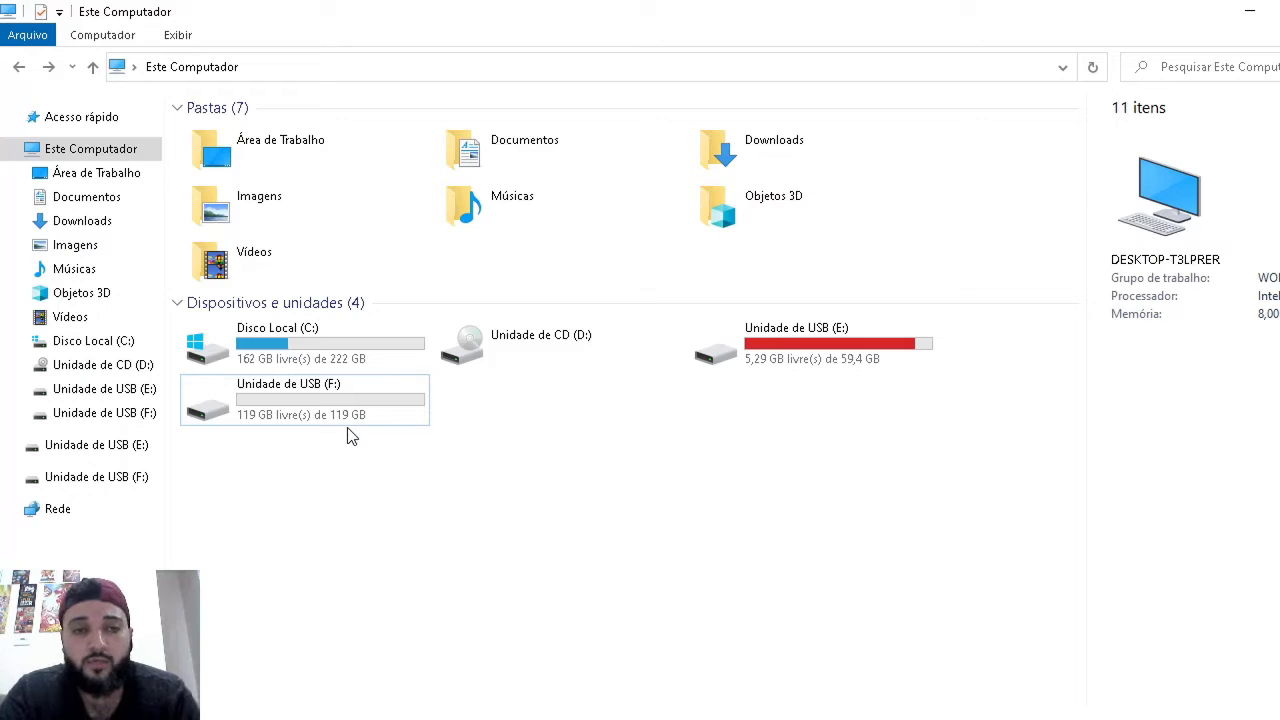
{"action": "key", "text": "alt+Tab"}
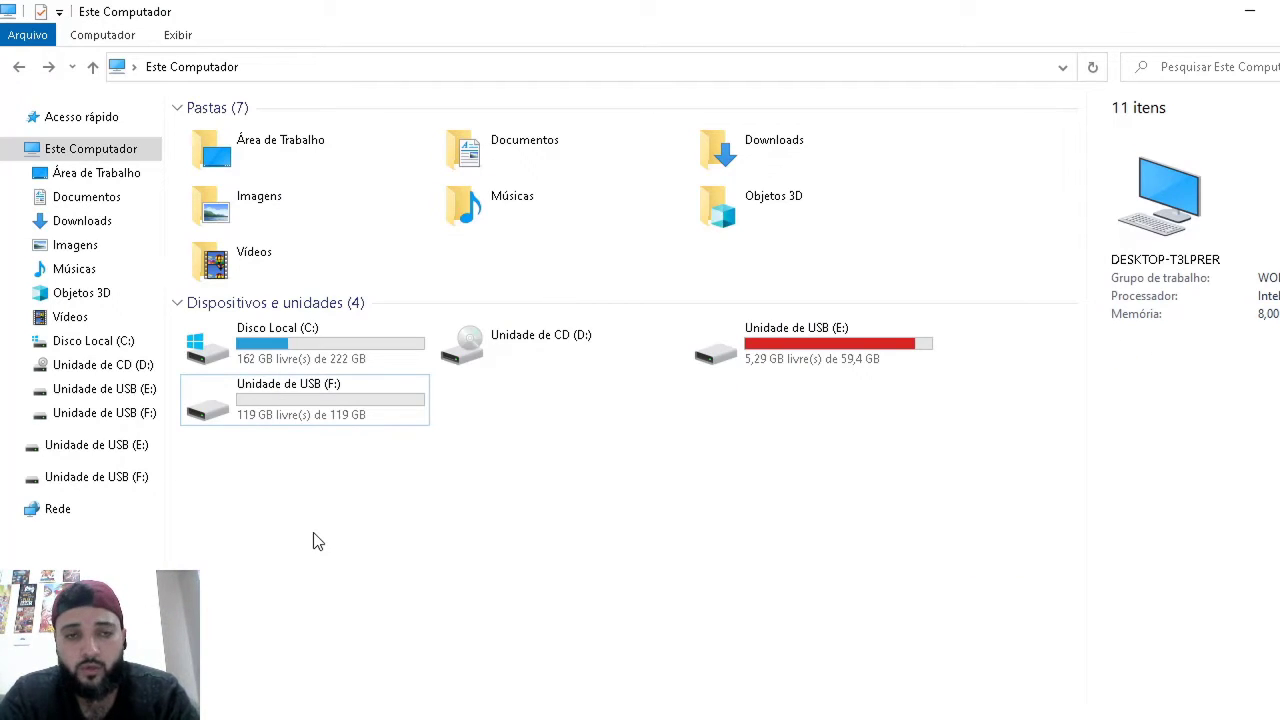
In Etcher, flash zzBlank.img to the 128.04 GB Generic Mass-Storage USB device (F:) and close Etcher
{"action": "key", "text": "alt+Tab"}
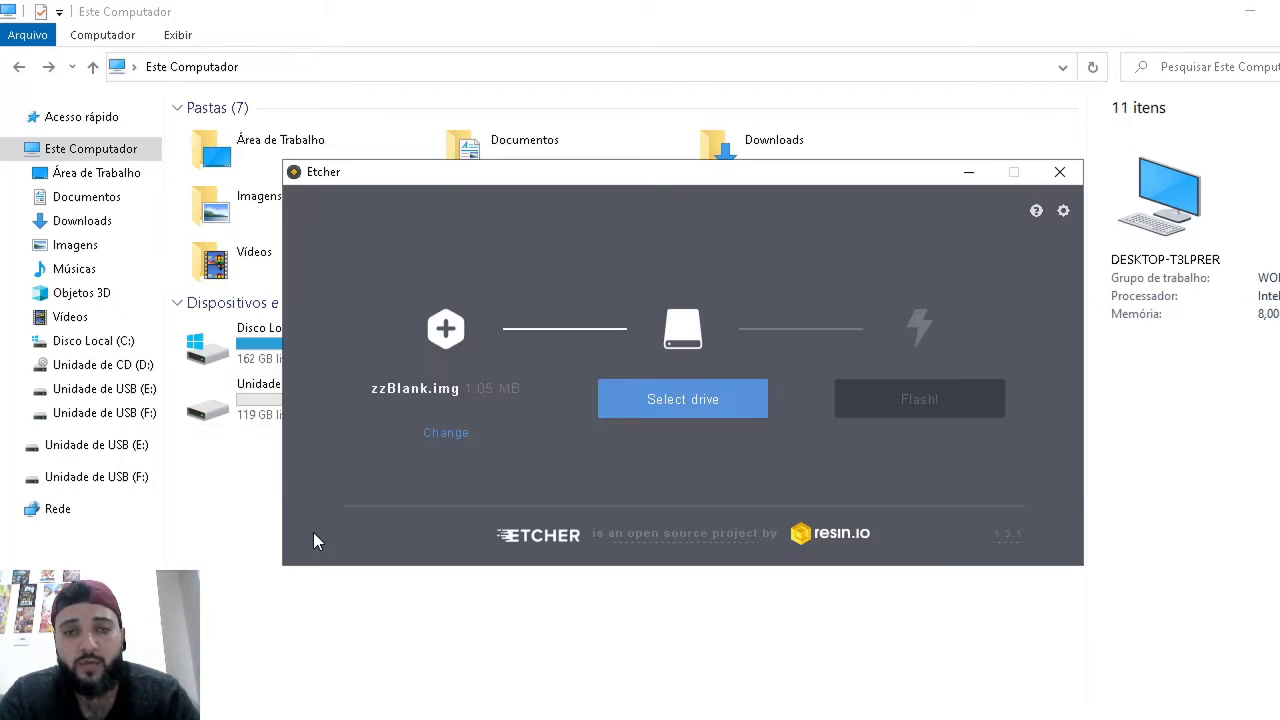
{"action": "left_click", "coordinate": [691, 412]}
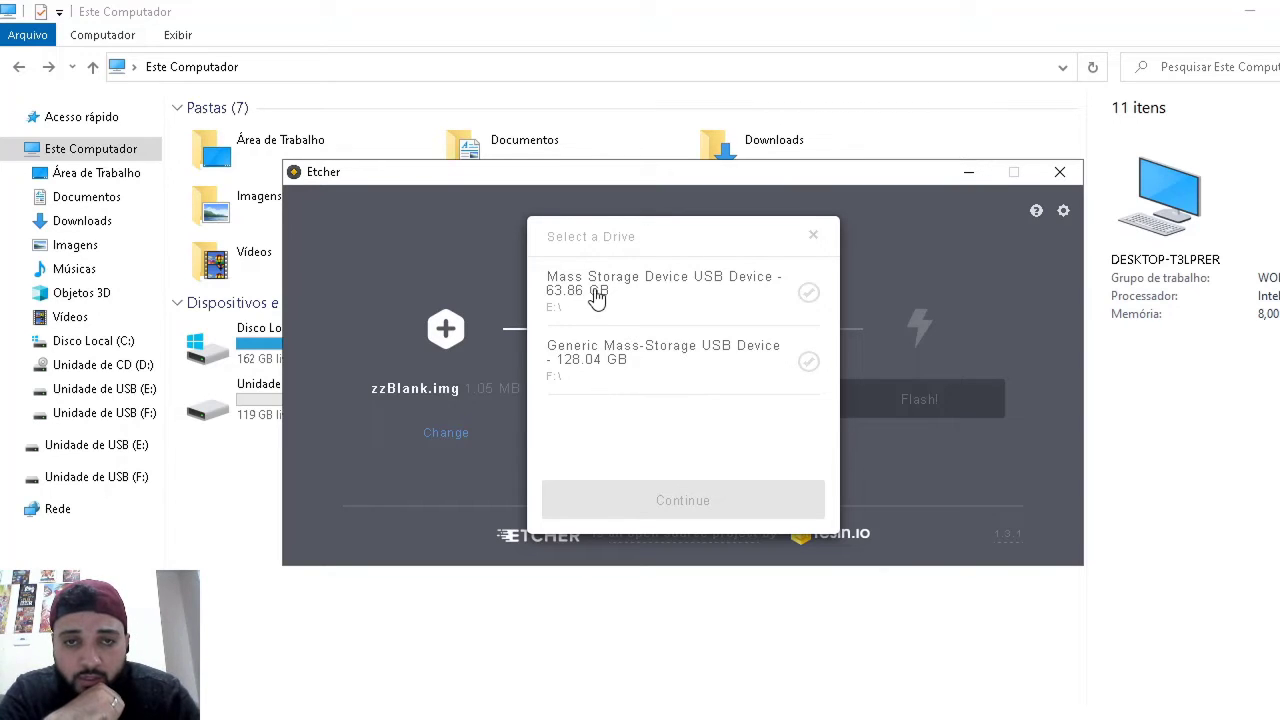
{"action": "left_click", "coordinate": [595, 368]}
{"action": "left_click", "coordinate": [651, 500]}
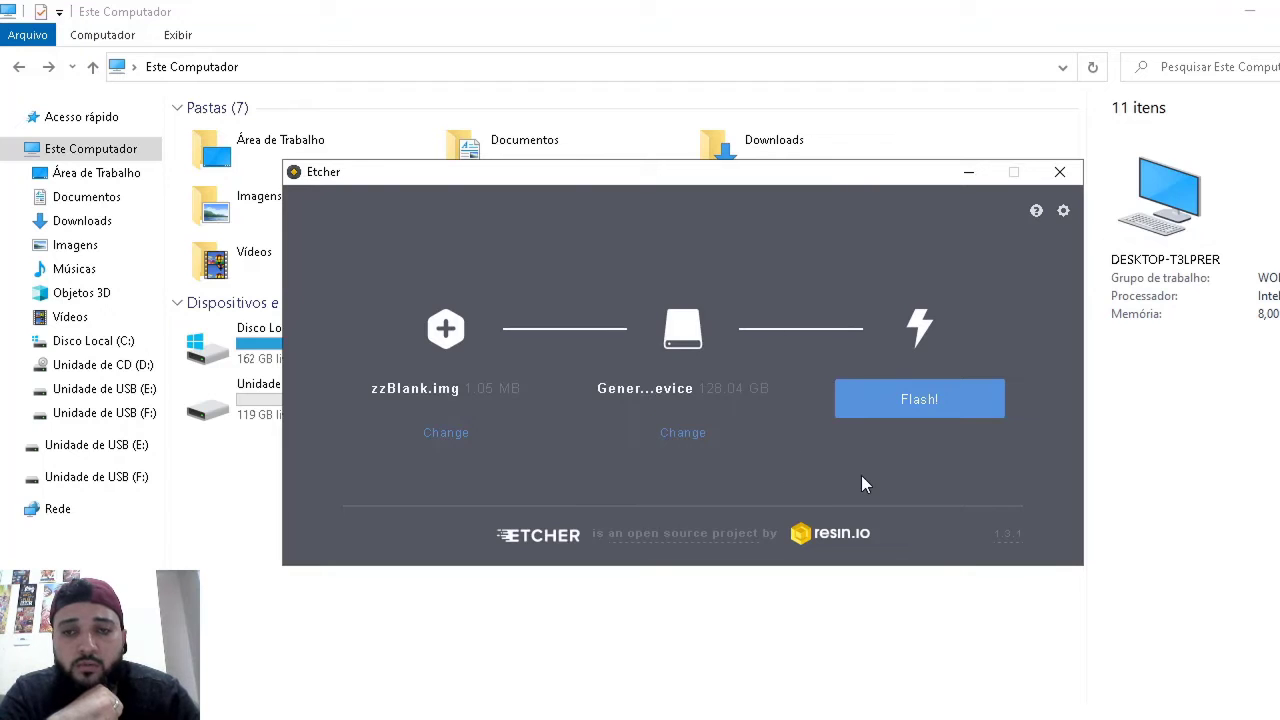
{"action": "left_click", "coordinate": [912, 402]}
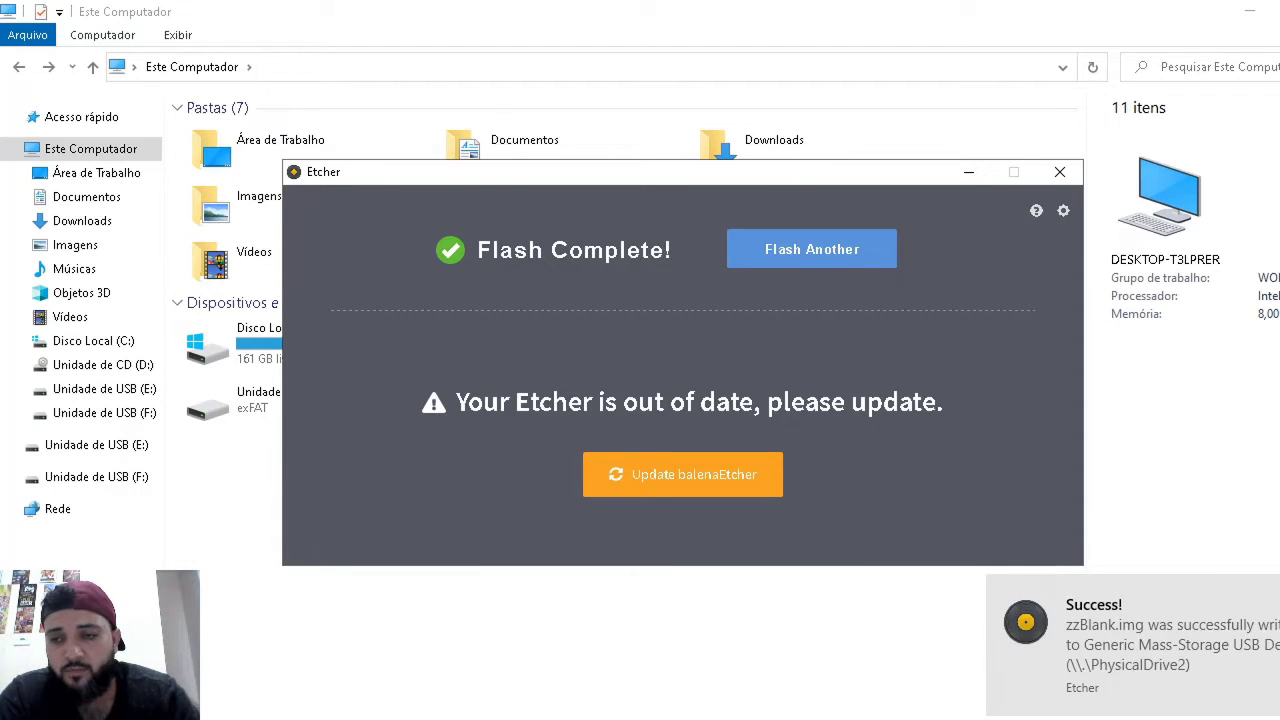
{"action": "left_click", "coordinate": [1062, 174]}
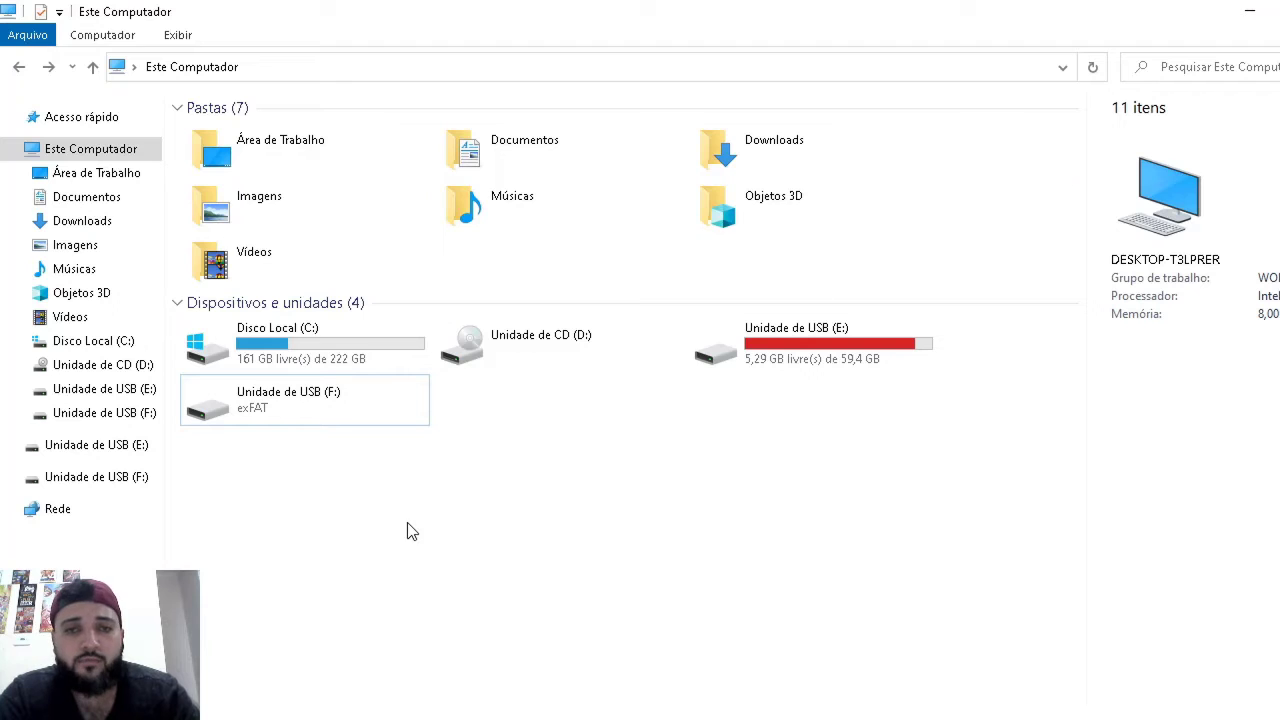
Try to open USB drive F: from Este Computador, declining to format the disk
{"action": "left_click", "coordinate": [215, 419]}
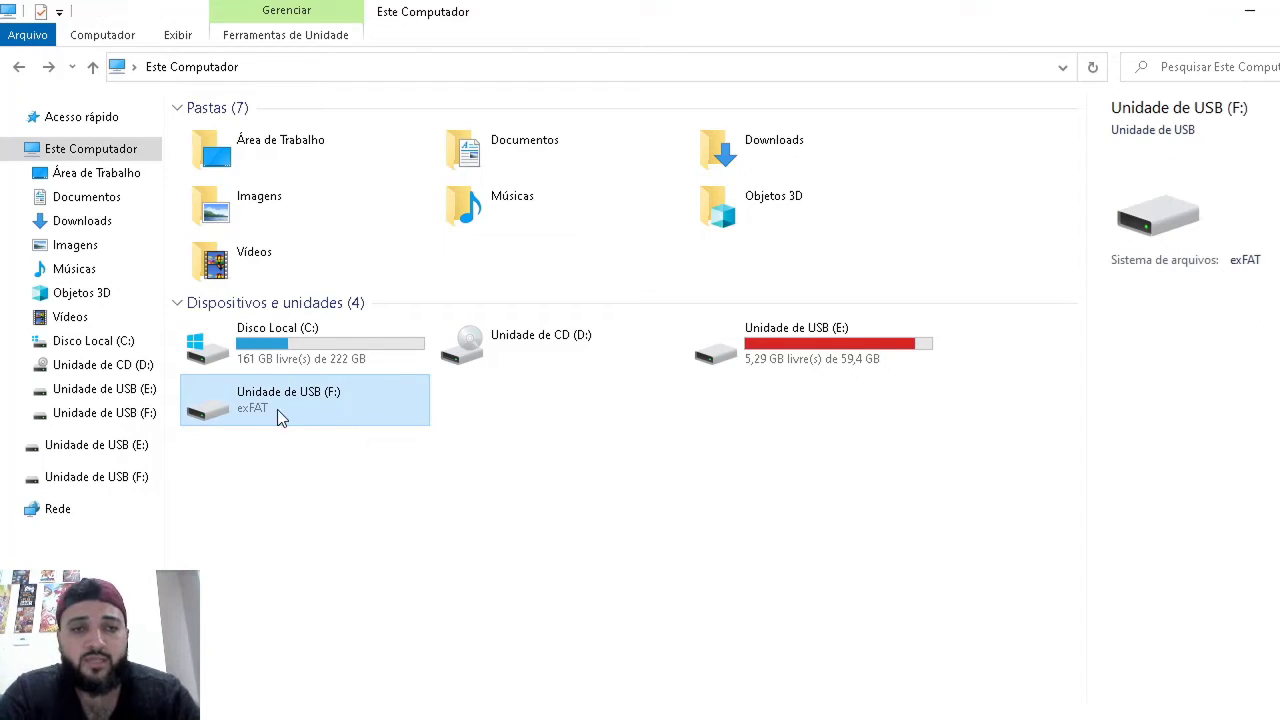
{"action": "double_click", "coordinate": [277, 409]}
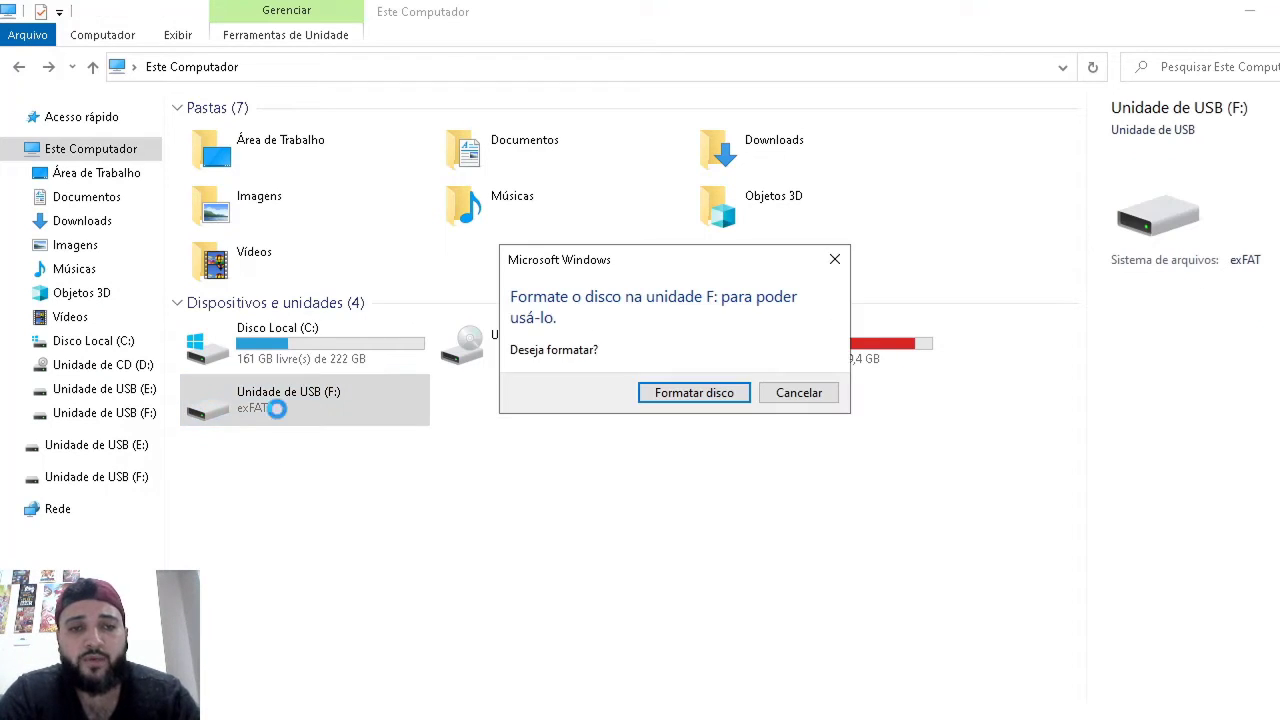
{"action": "left_click", "coordinate": [834, 260]}
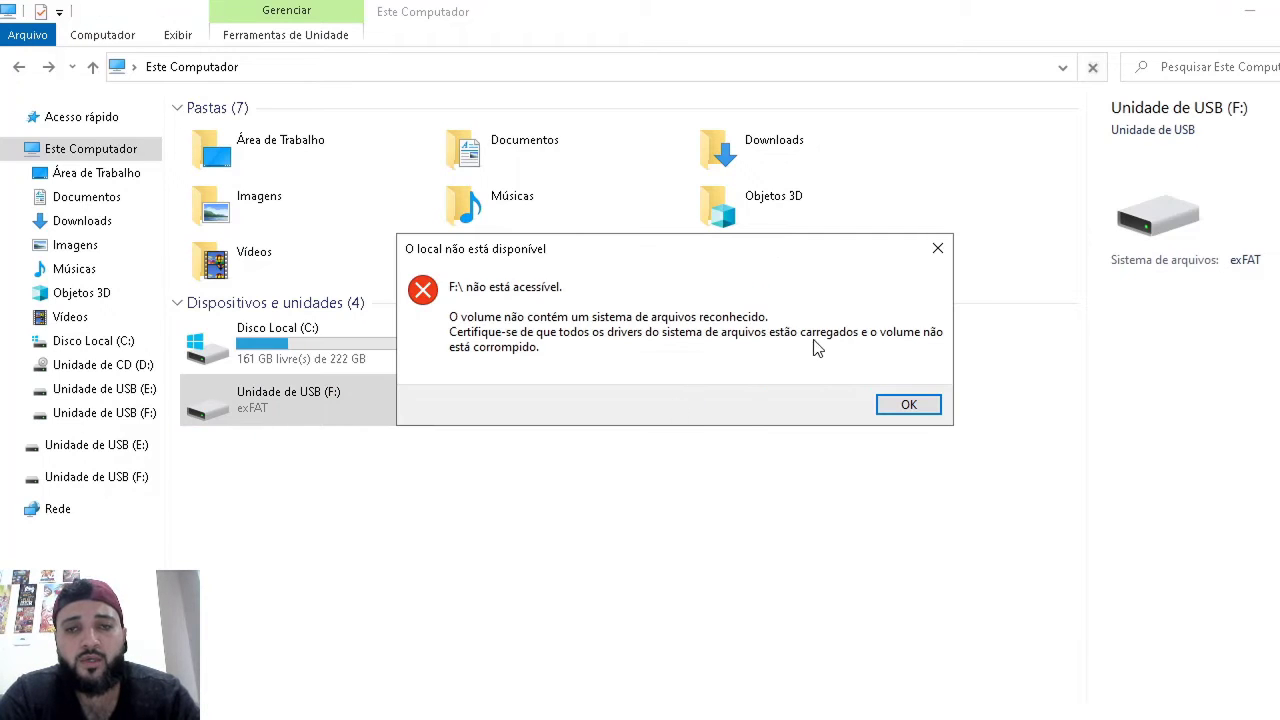
{"action": "left_click", "coordinate": [937, 248]}
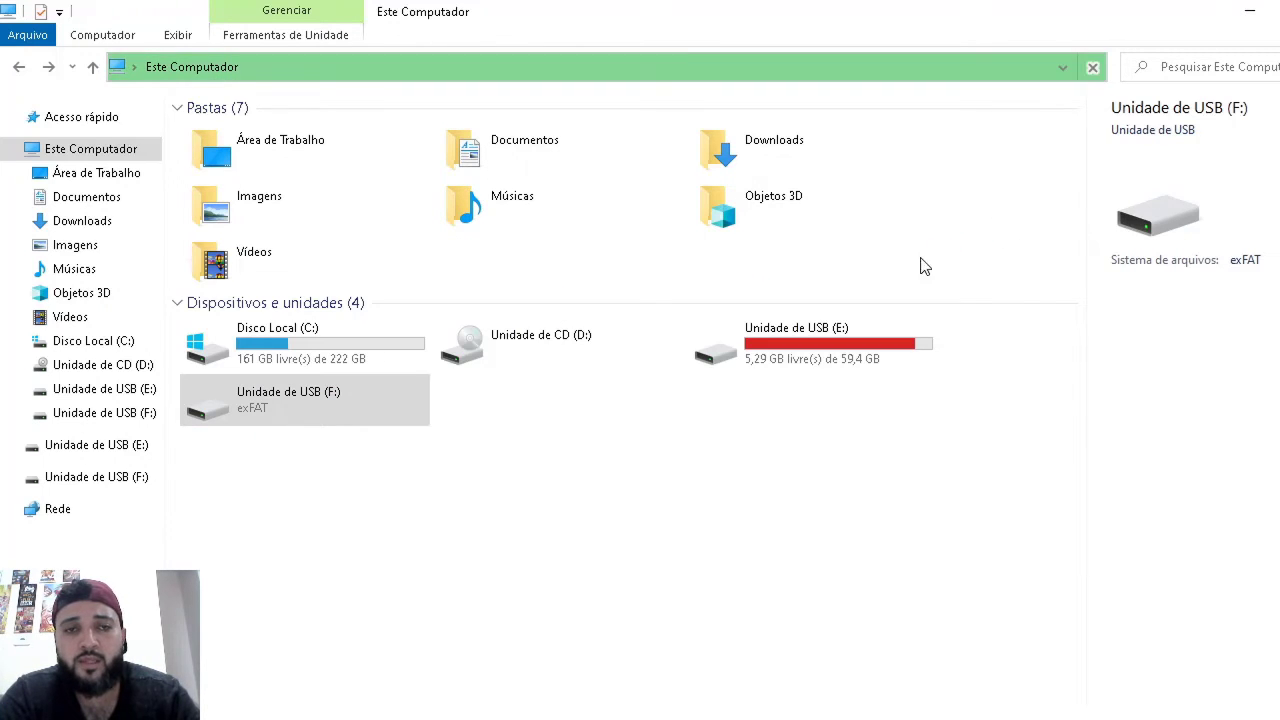
Quick-format USB drive F: as exFAT with an allocation unit size of 64 kilobytes
{"action": "right_click", "coordinate": [313, 394]}
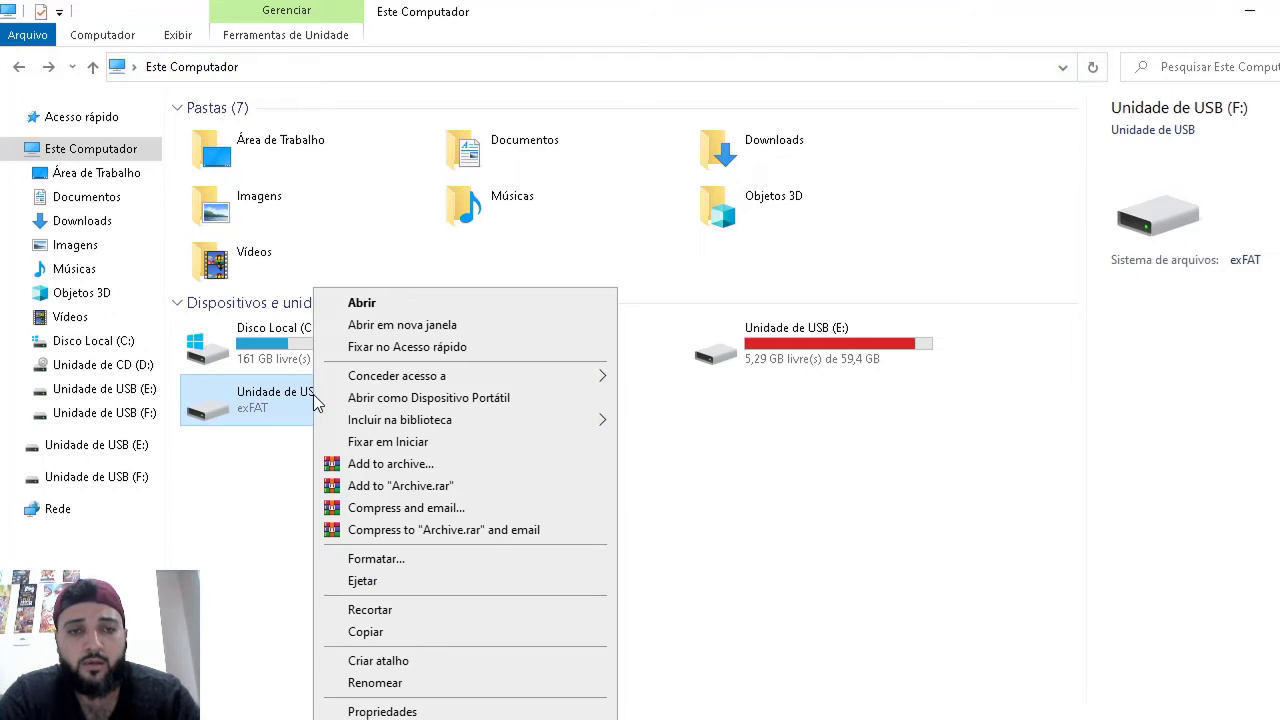
{"action": "left_click", "coordinate": [393, 566]}
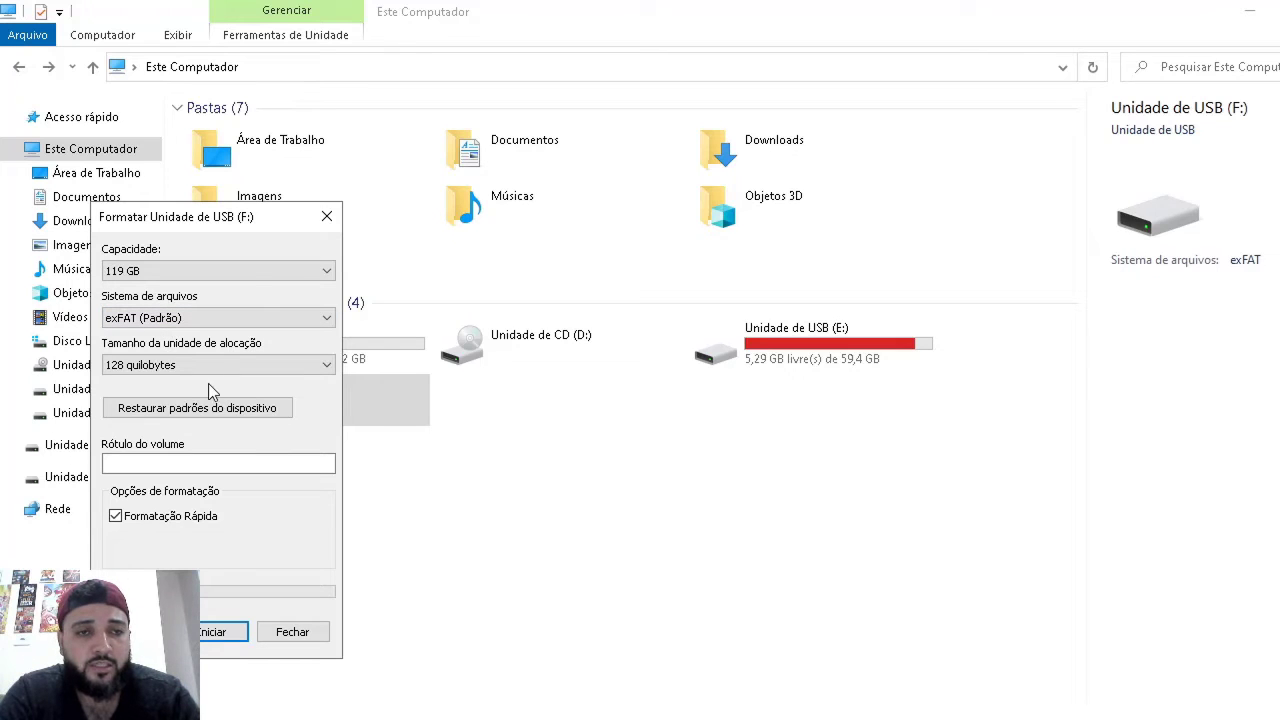
{"action": "left_click", "coordinate": [203, 366]}
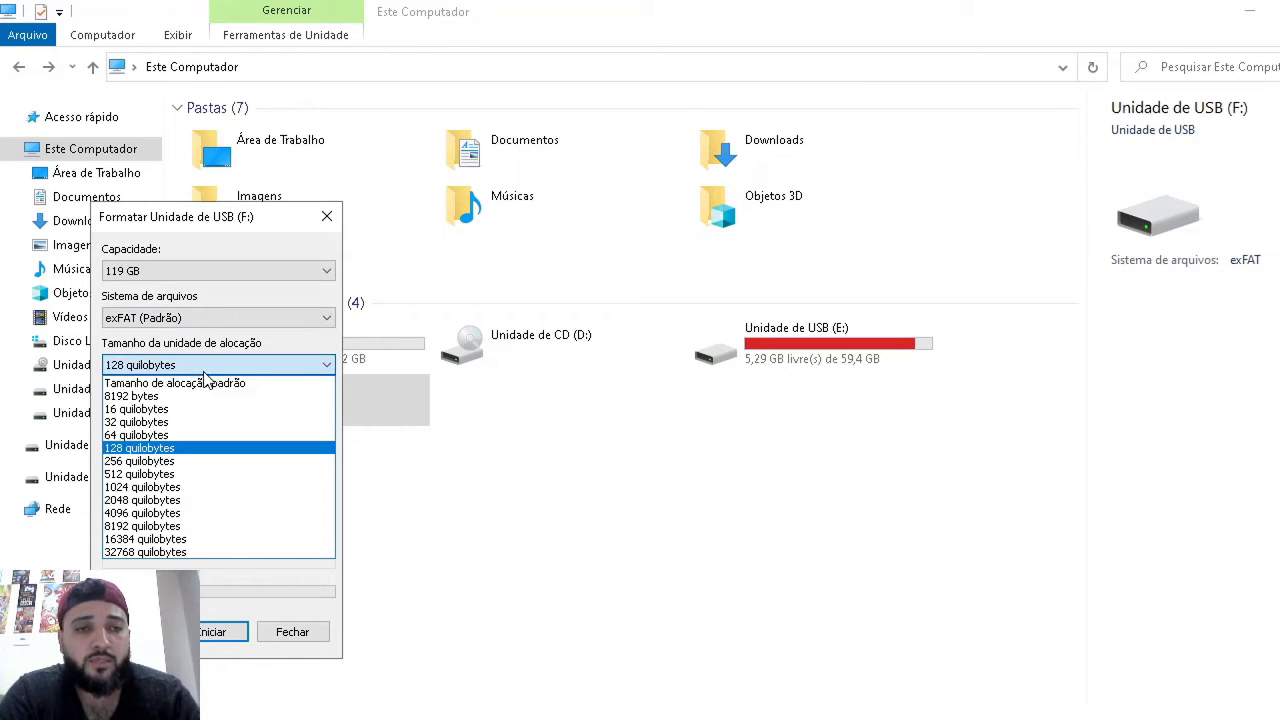
{"action": "left_click", "coordinate": [175, 439]}
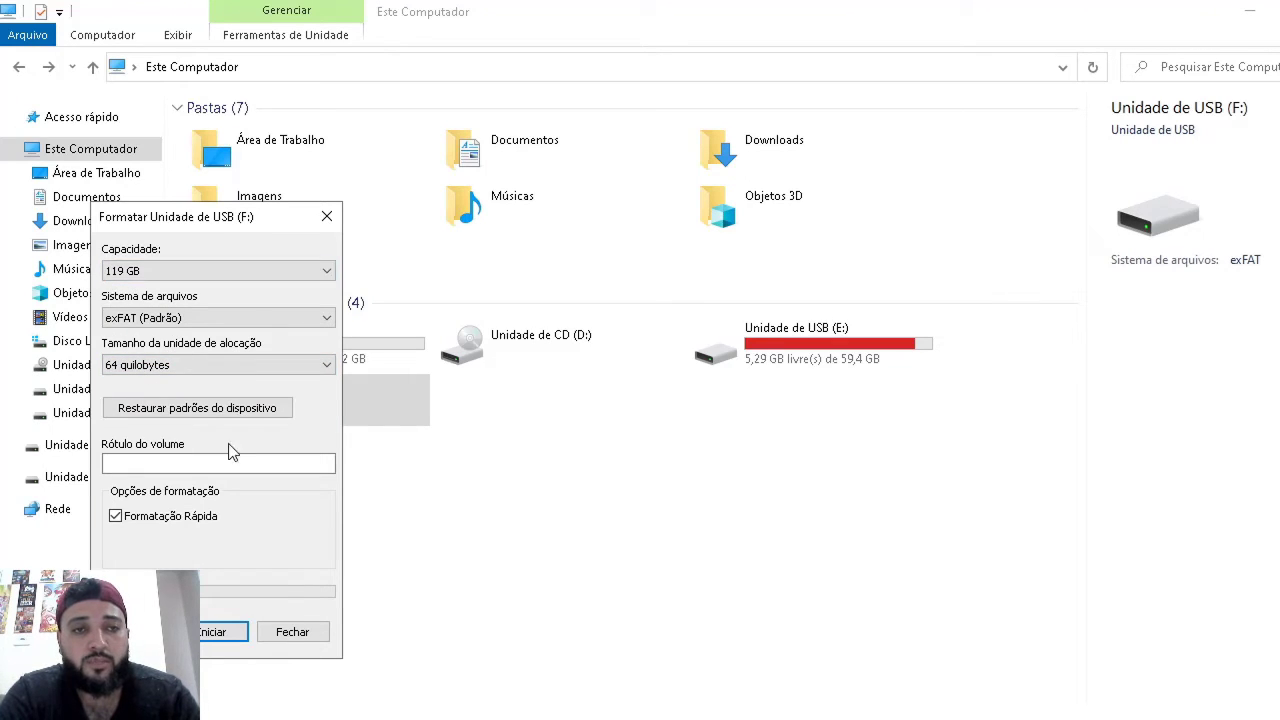
{"action": "left_click", "coordinate": [228, 636]}
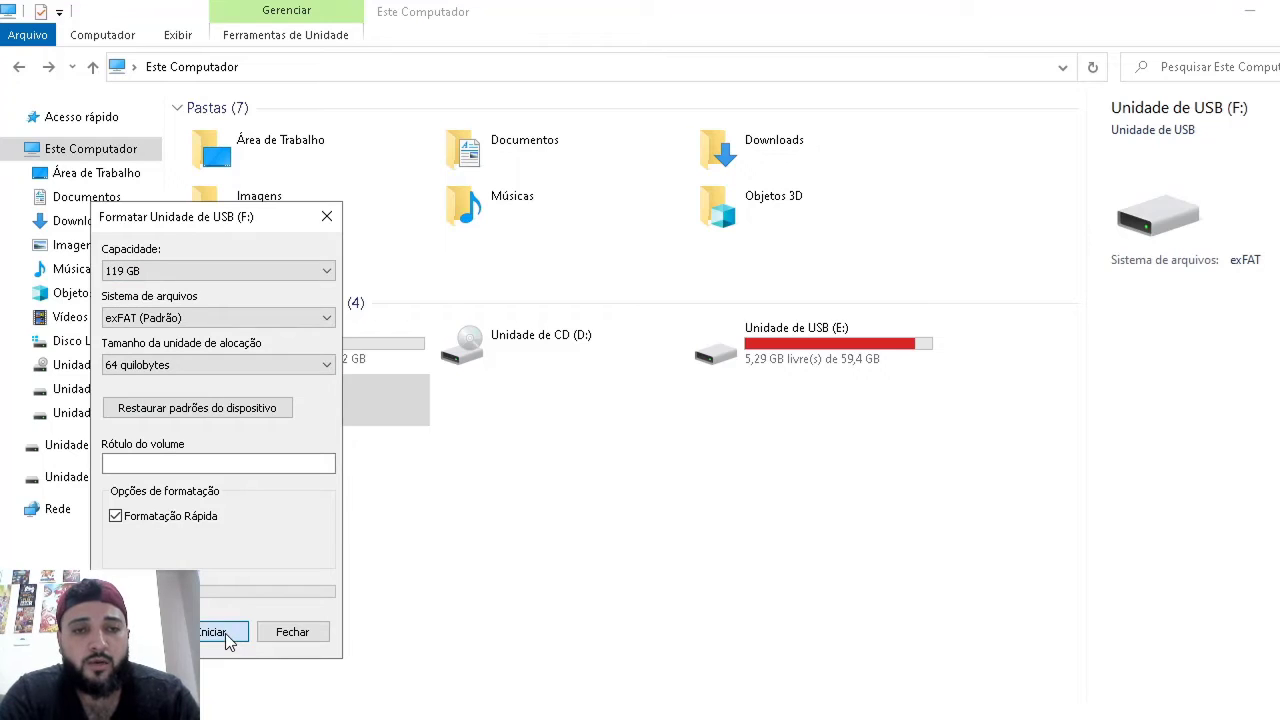
{"action": "left_click", "coordinate": [788, 377]}
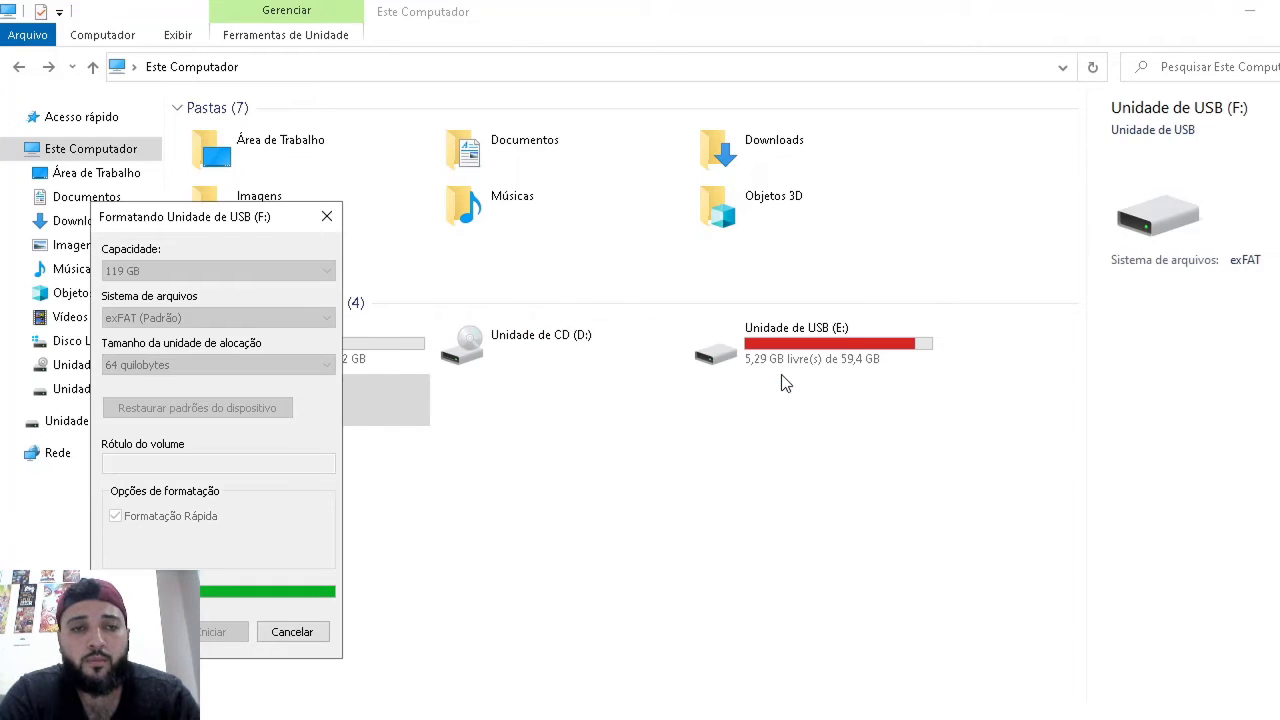
{"action": "left_click", "coordinate": [806, 370]}
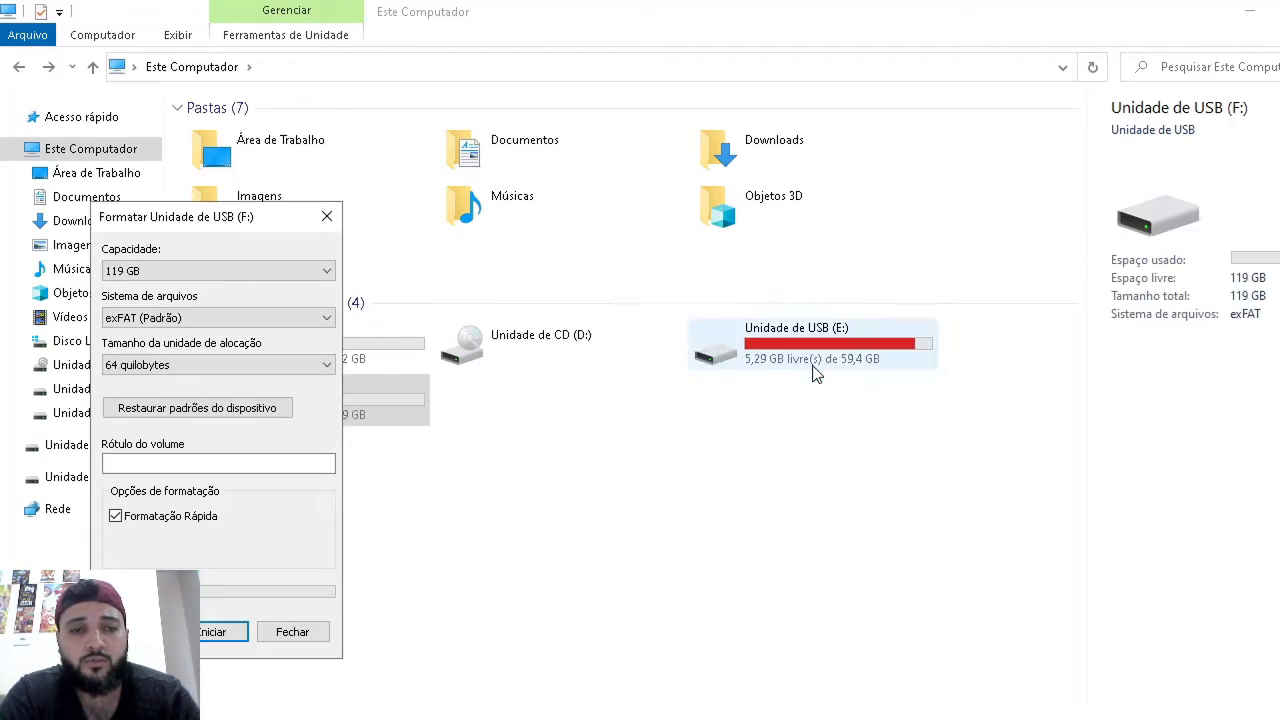
{"action": "left_click", "coordinate": [327, 216]}
{"action": "left_click", "coordinate": [330, 472]}
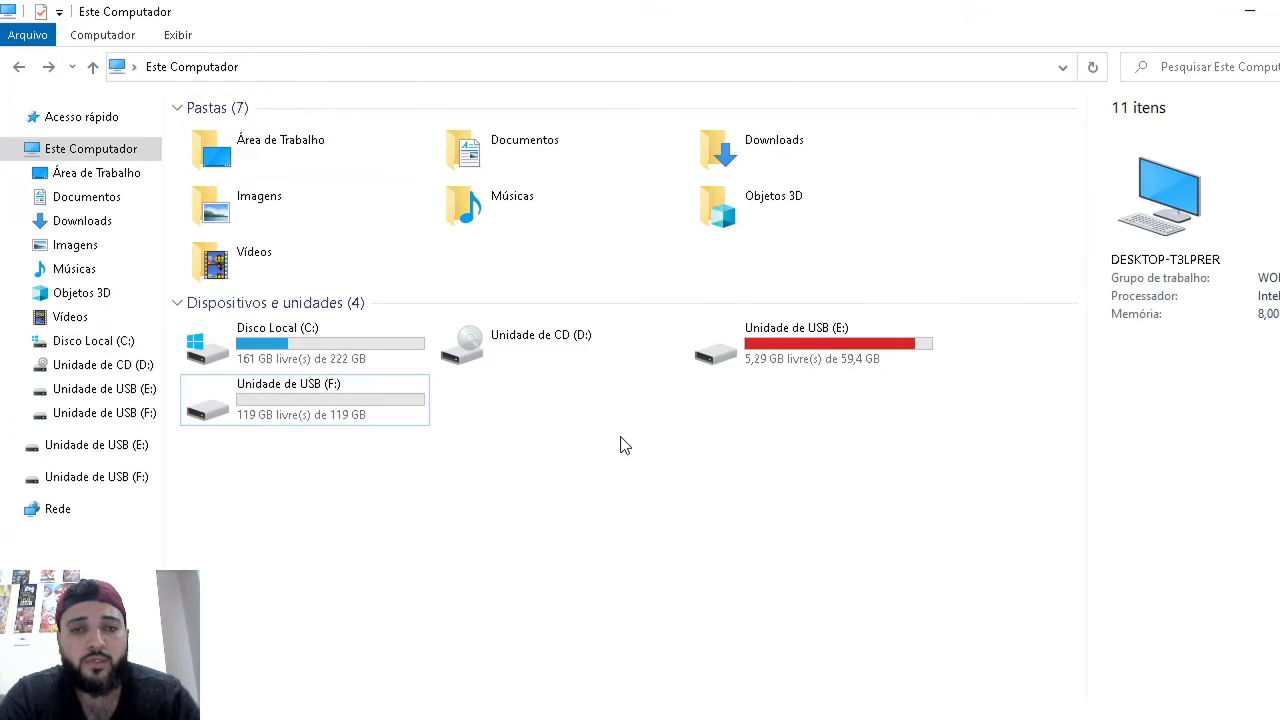
Open USB drive E: and change the folder options to show protected operating system files
{"action": "left_click", "coordinate": [766, 368]}
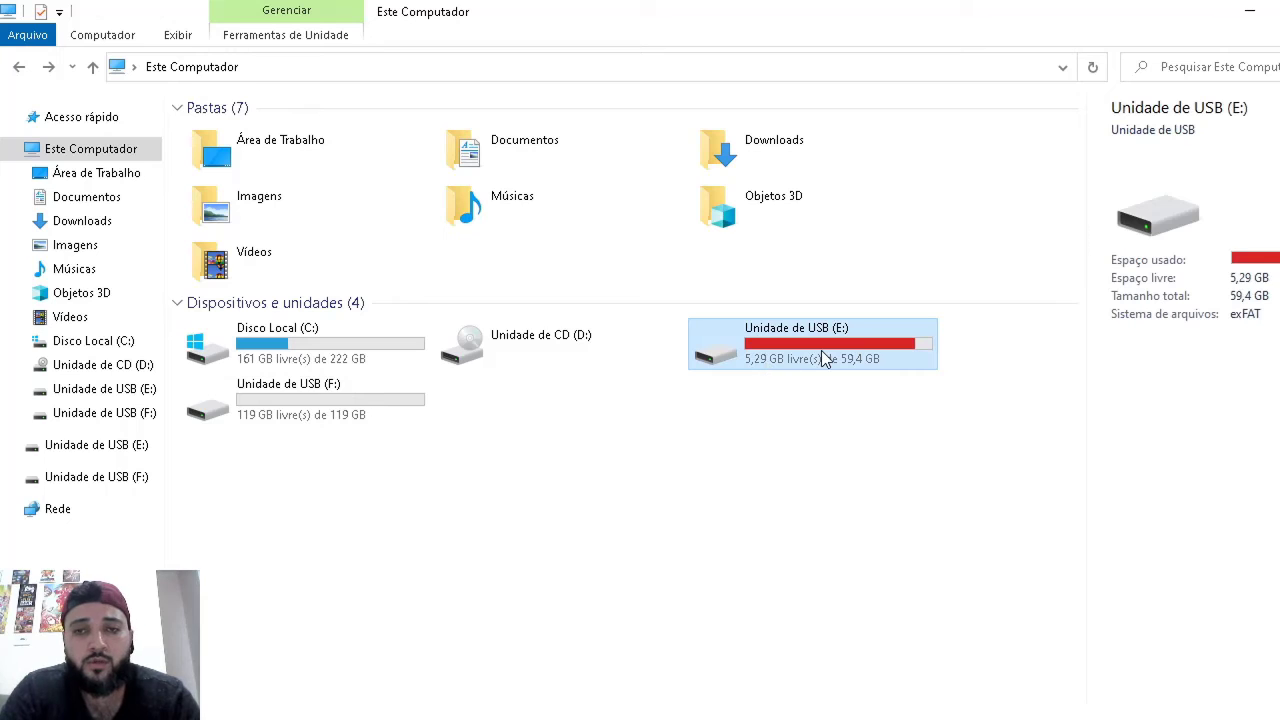
{"action": "double_click", "coordinate": [821, 350]}
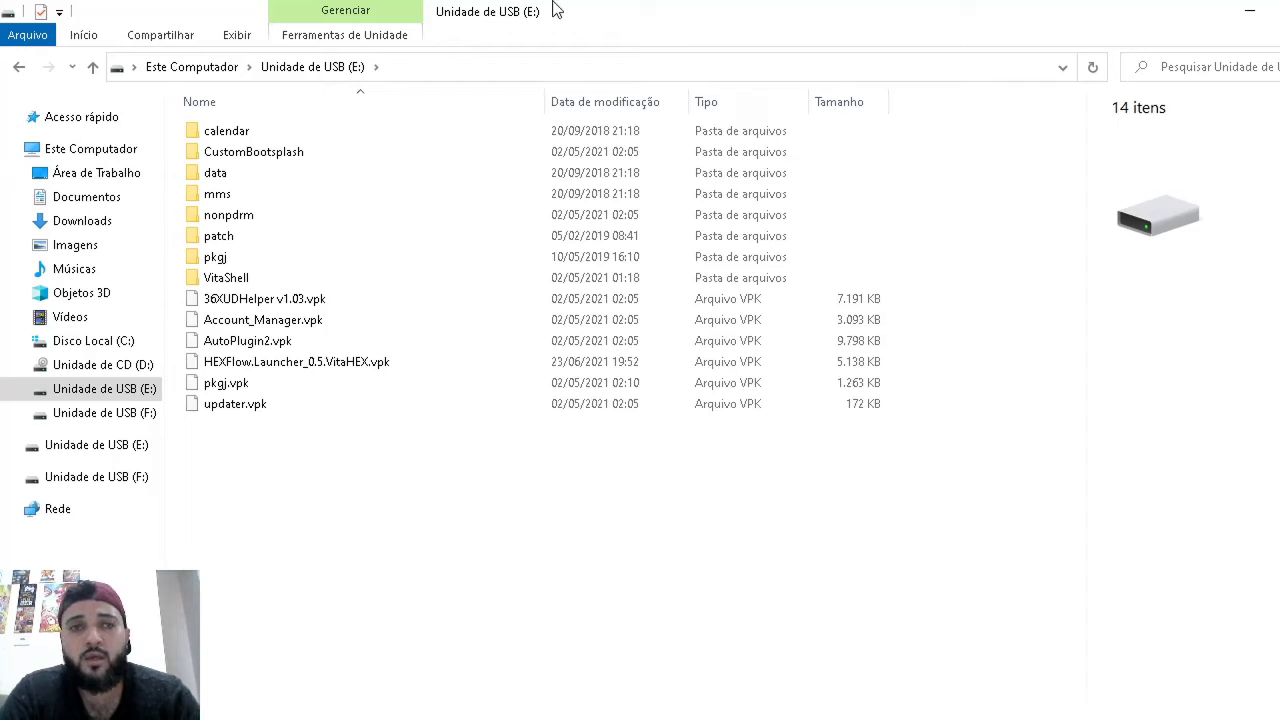
{"action": "left_click", "coordinate": [237, 35]}
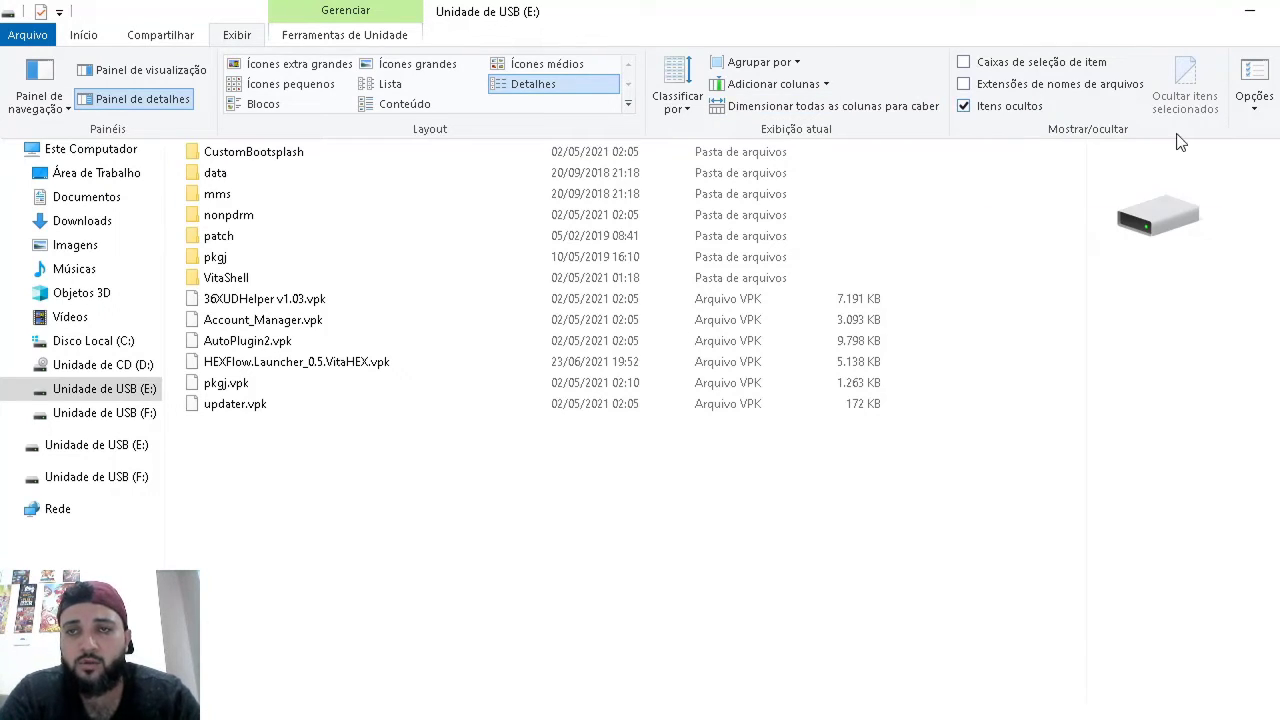
{"action": "left_click", "coordinate": [1262, 110]}
{"action": "left_click", "coordinate": [1234, 128]}
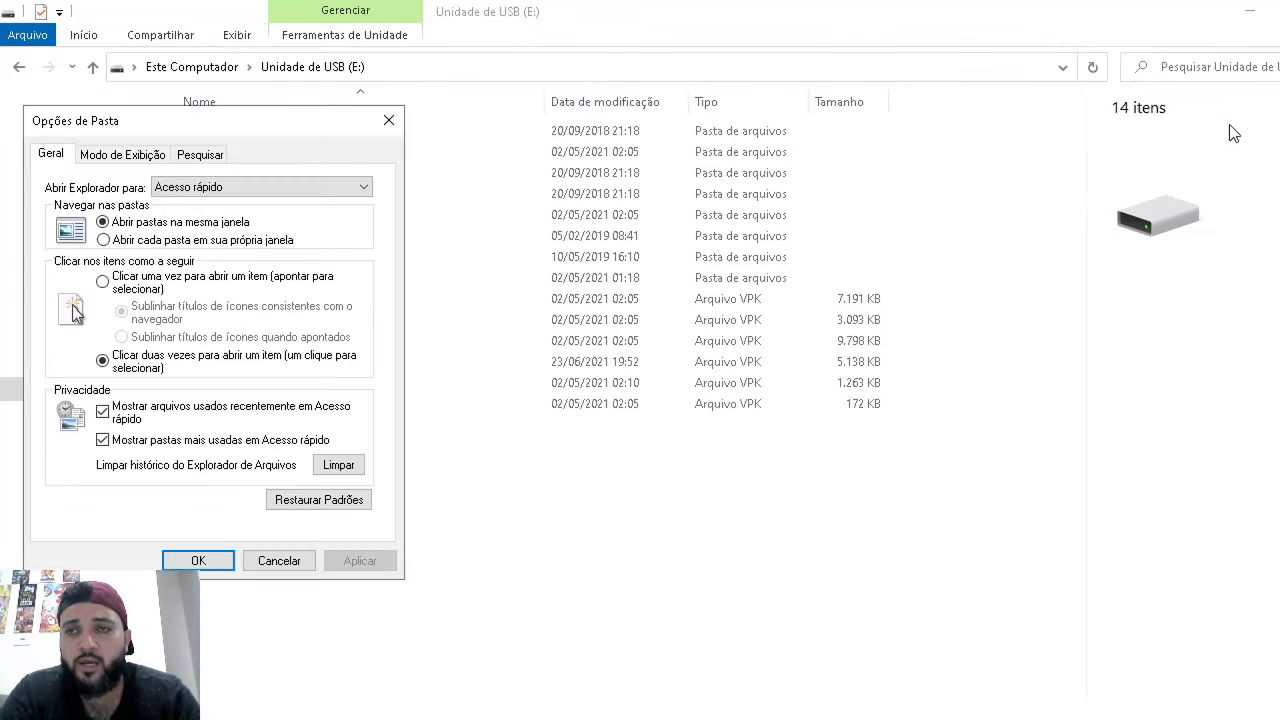
{"action": "left_click", "coordinate": [121, 157]}
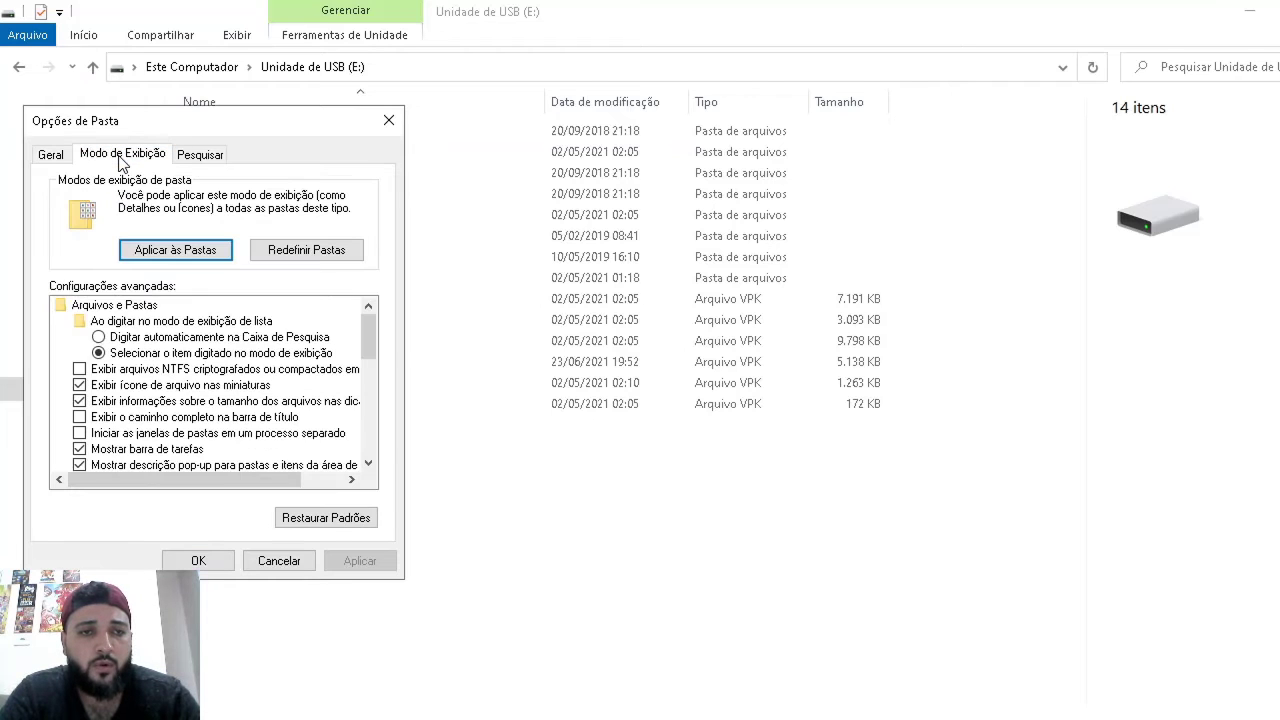
{"action": "left_click_drag", "start_coordinate": [367, 340], "coordinate": [366, 370]}
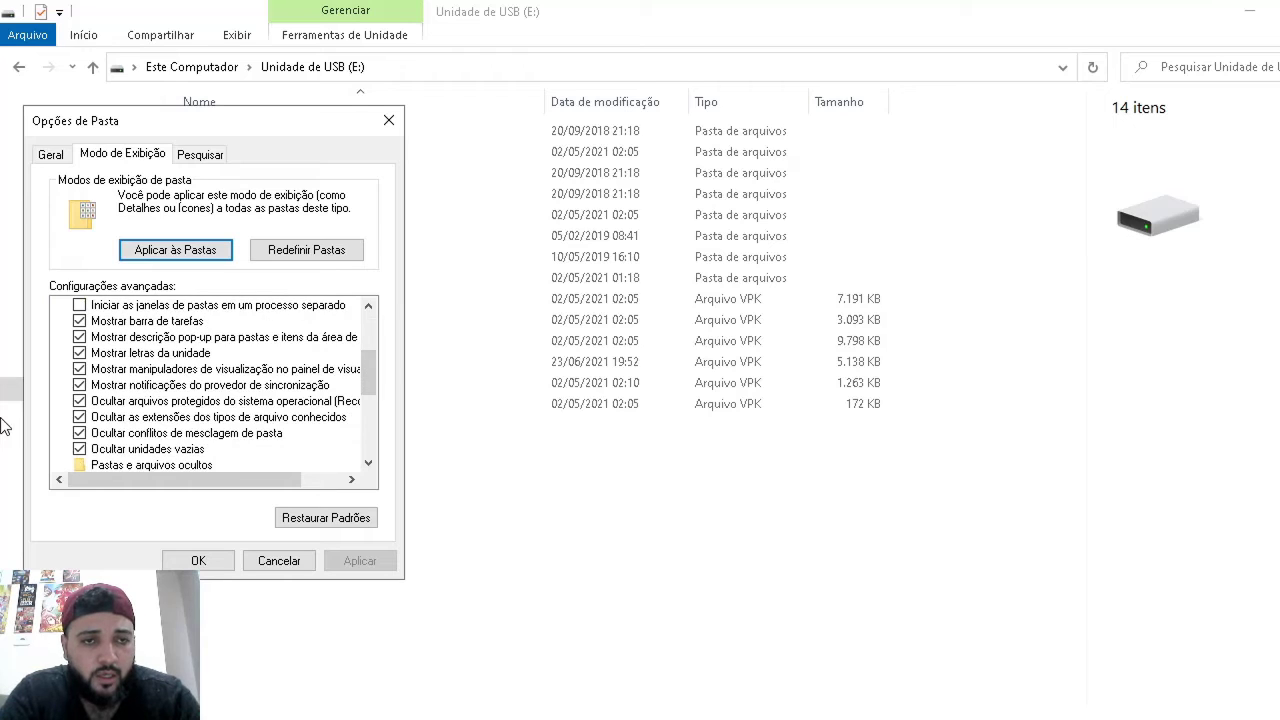
{"action": "left_click", "coordinate": [80, 401]}
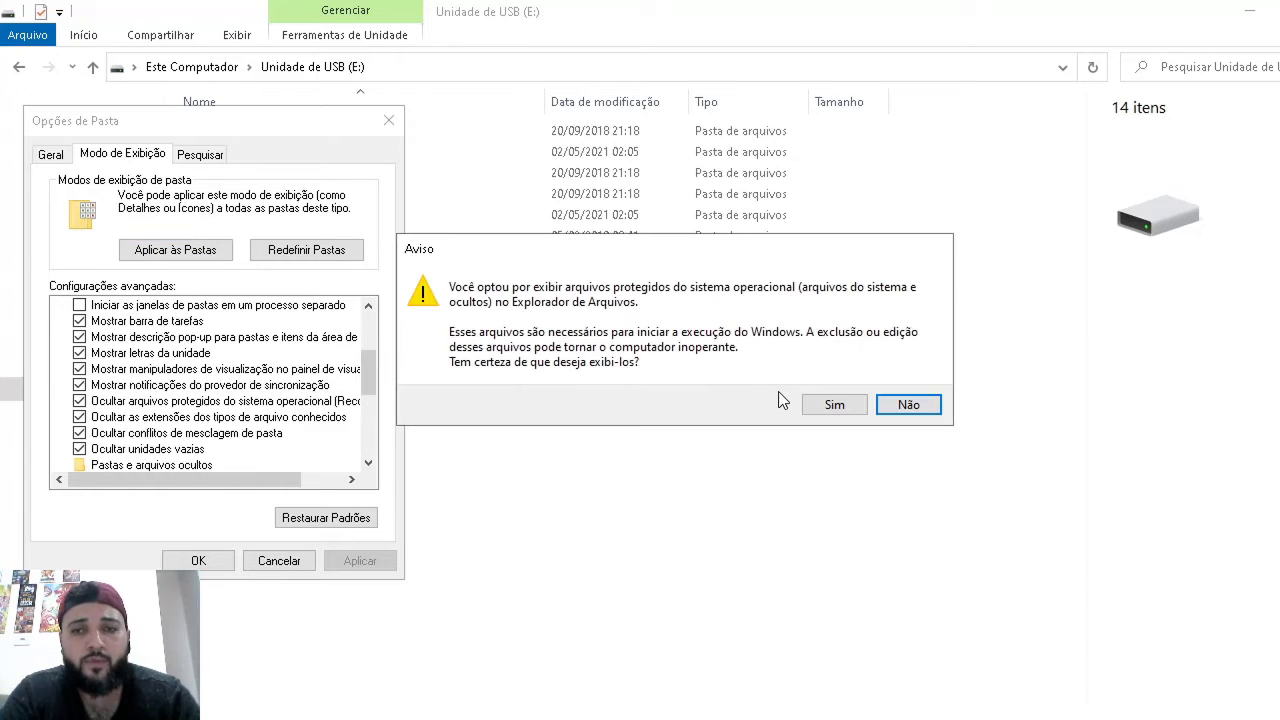
{"action": "left_click", "coordinate": [810, 404]}
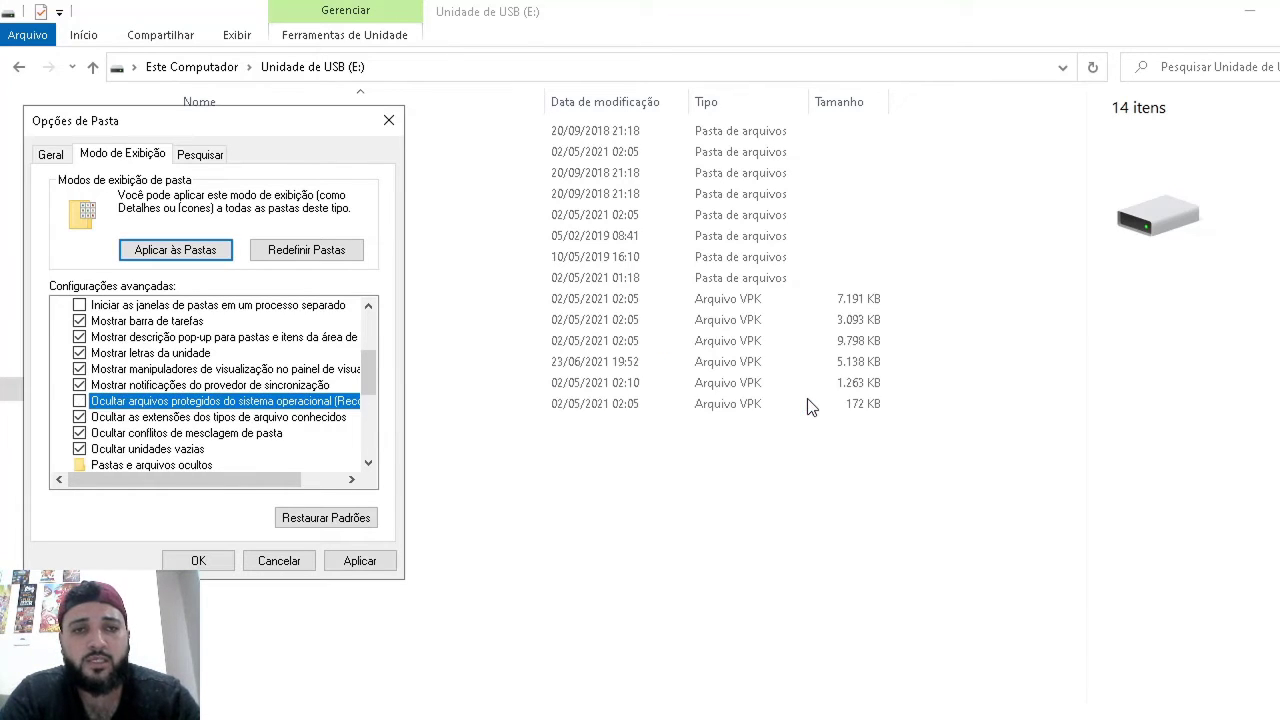
{"action": "left_click", "coordinate": [358, 563]}
{"action": "left_click", "coordinate": [199, 561]}
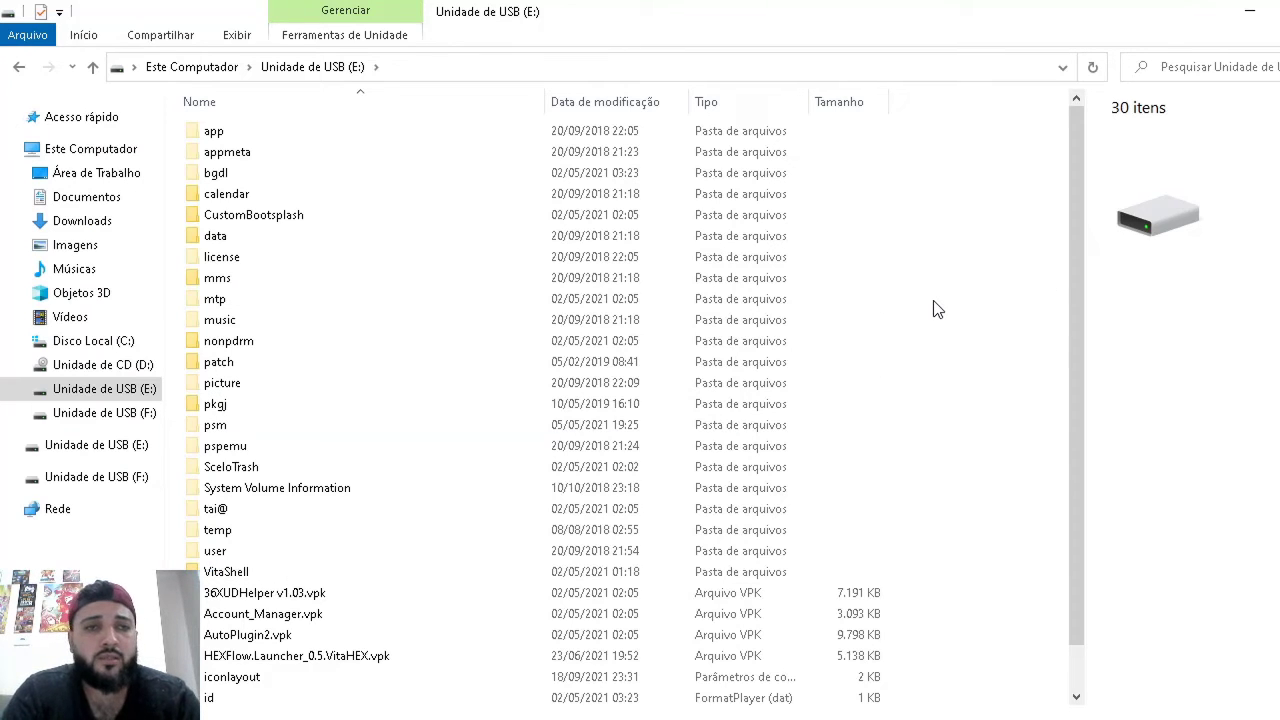
Look through the full list of folders and files on USB drive E:, including the hidden system items
{"action": "key", "text": "Down"}
{"action": "key", "text": "Down"}
{"action": "key", "text": "Down"}
{"action": "key", "text": "Down"}
{"action": "key", "text": "Down"}
{"action": "key", "text": "Down"}
{"action": "key", "text": "Down"}
{"action": "key", "text": "Down"}
{"action": "key", "text": "Down"}
{"action": "key", "text": "Down"}
{"action": "key", "text": "Down"}
{"action": "key", "text": "Down"}
{"action": "key", "text": "Down"}
{"action": "key", "text": "Down"}
{"action": "key", "text": "Down"}
{"action": "key", "text": "Down"}
{"action": "key", "text": "Down"}
{"action": "key", "text": "Down"}
{"action": "key", "text": "Down"}
{"action": "key", "text": "Down"}
{"action": "key", "text": "Down"}
{"action": "key", "text": "Down"}
{"action": "key", "text": "Down"}
{"action": "key", "text": "Up"}
{"action": "key", "text": "Up"}
{"action": "key", "text": "Up"}
{"action": "key", "text": "Up"}
{"action": "key", "text": "Up"}
{"action": "key", "text": "Up"}
{"action": "key", "text": "Up"}
{"action": "key", "text": "Up"}
{"action": "key", "text": "Up"}
{"action": "key", "text": "Up"}
{"action": "key", "text": "Up"}
{"action": "key", "text": "Up"}
{"action": "key", "text": "Up"}
{"action": "key", "text": "Up"}
{"action": "key", "text": "Up"}
{"action": "key", "text": "Up"}
{"action": "key", "text": "Up"}
{"action": "key", "text": "Up"}
{"action": "key", "text": "Up"}
{"action": "key", "text": "Up"}
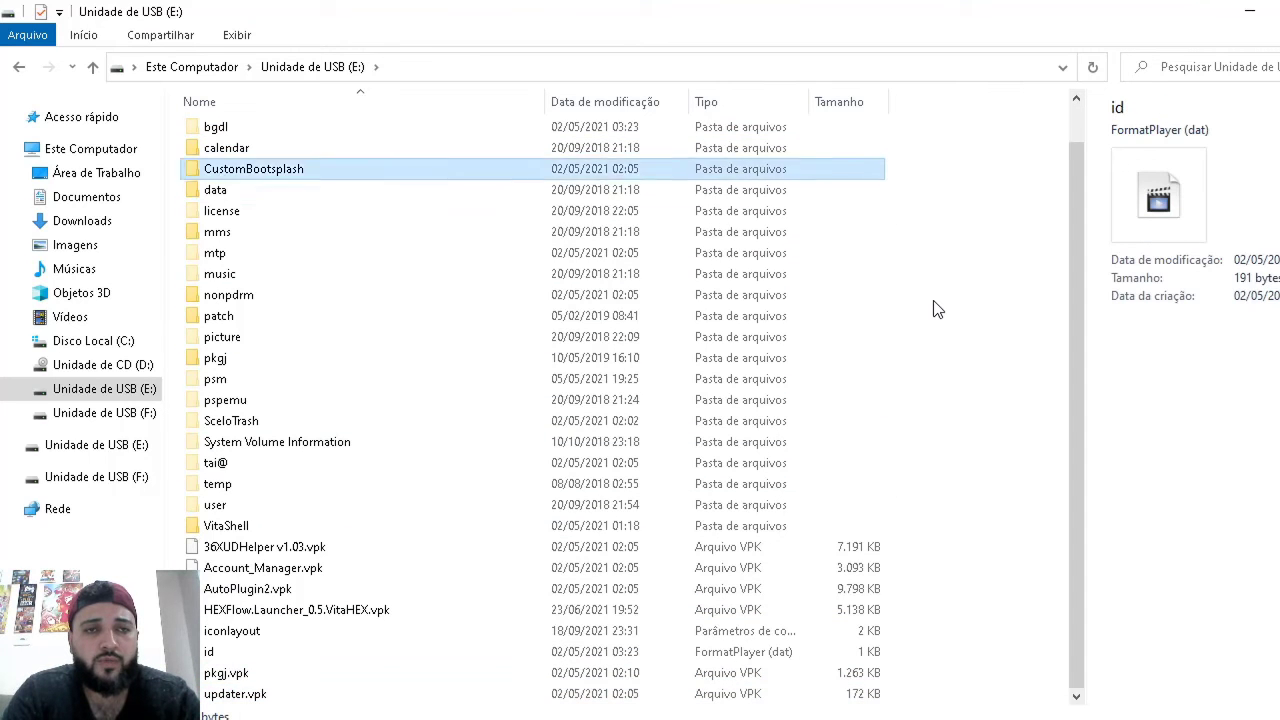
{"action": "key", "text": "Up"}
{"action": "key", "text": "Up"}
{"action": "key", "text": "Up"}
{"action": "key", "text": "Up"}
{"action": "key", "text": "Up"}
{"action": "left_click", "coordinate": [937, 309]}
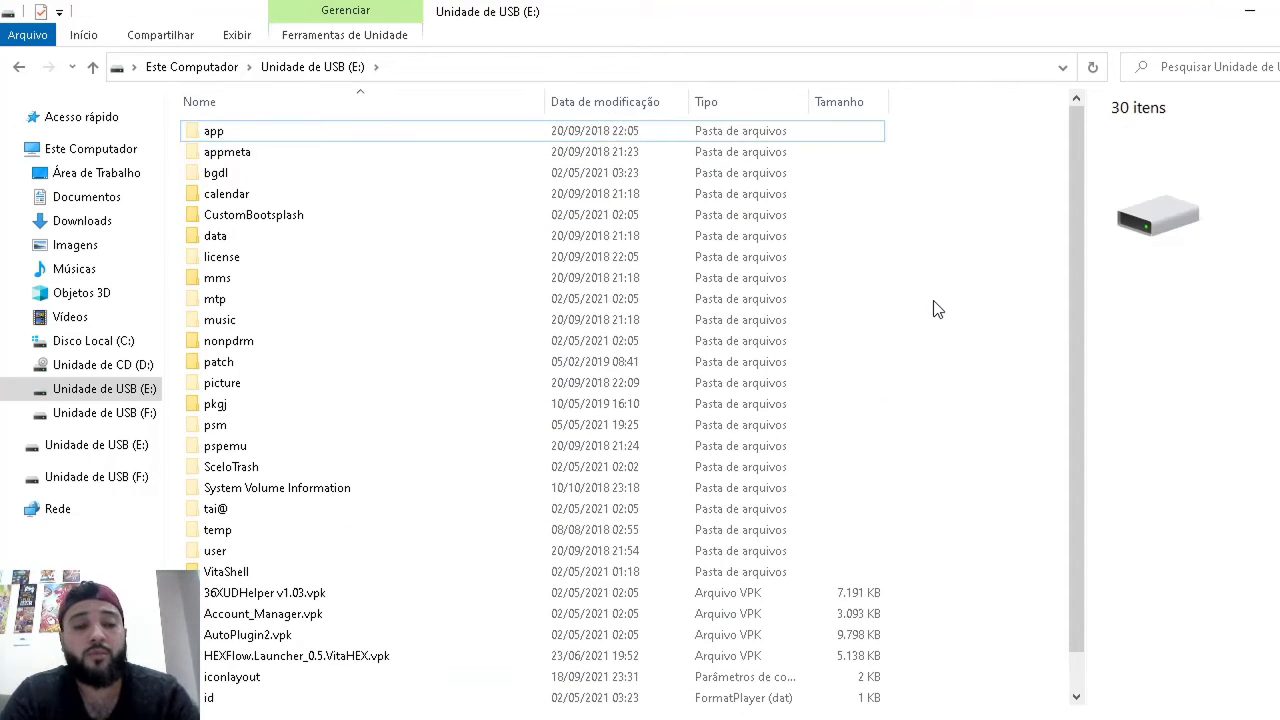
Open the freshly formatted USB drive F: in the other File Explorer window
{"action": "key", "text": "alt+Tab"}
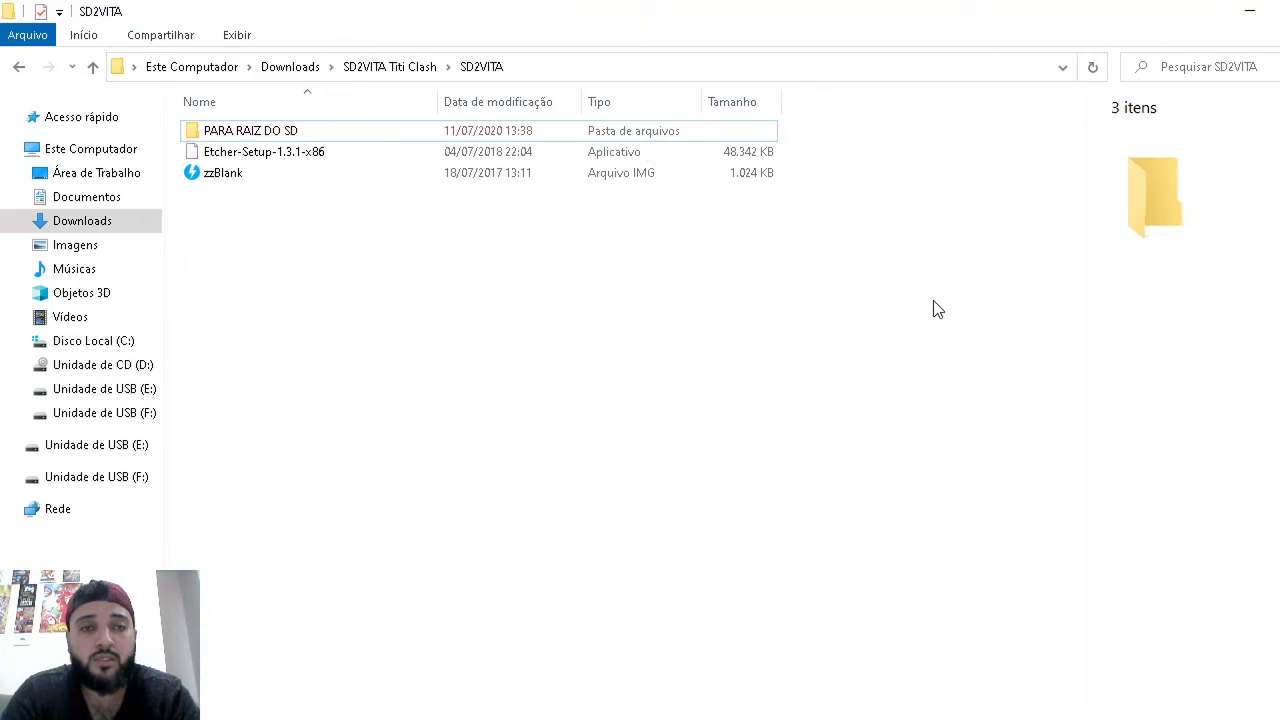
{"action": "left_click", "coordinate": [68, 148]}
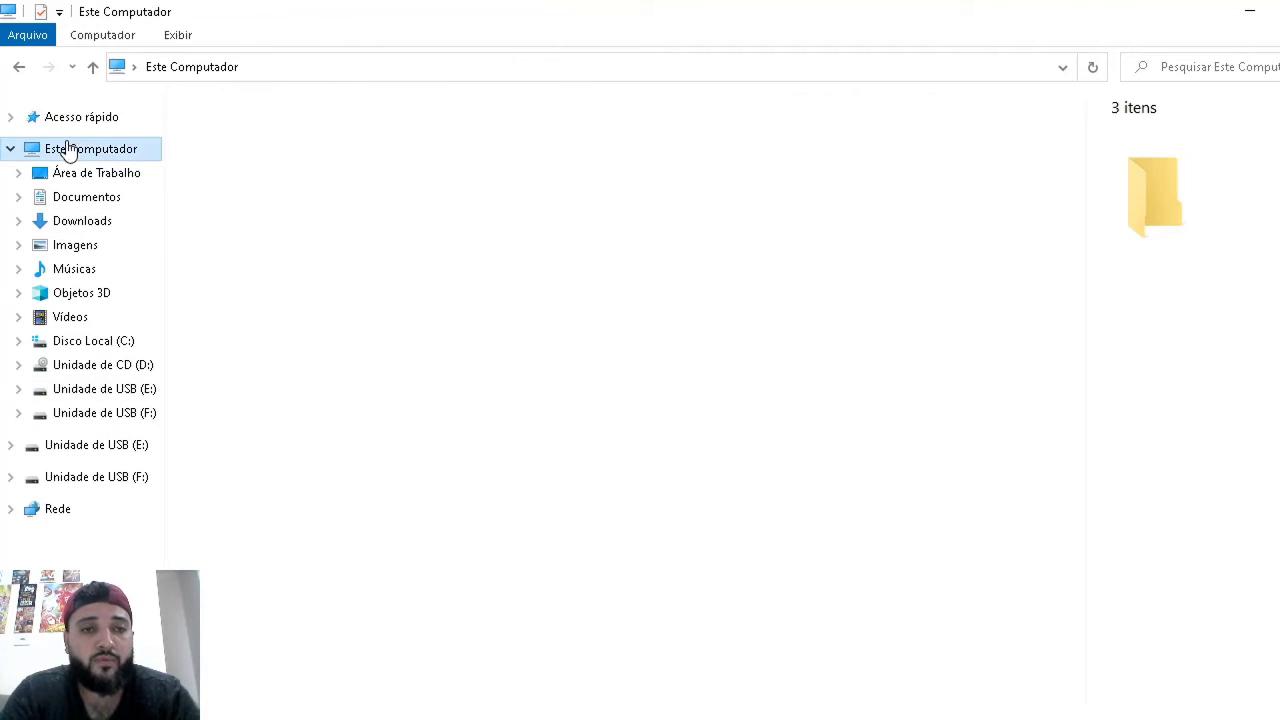
{"action": "left_click", "coordinate": [261, 425]}
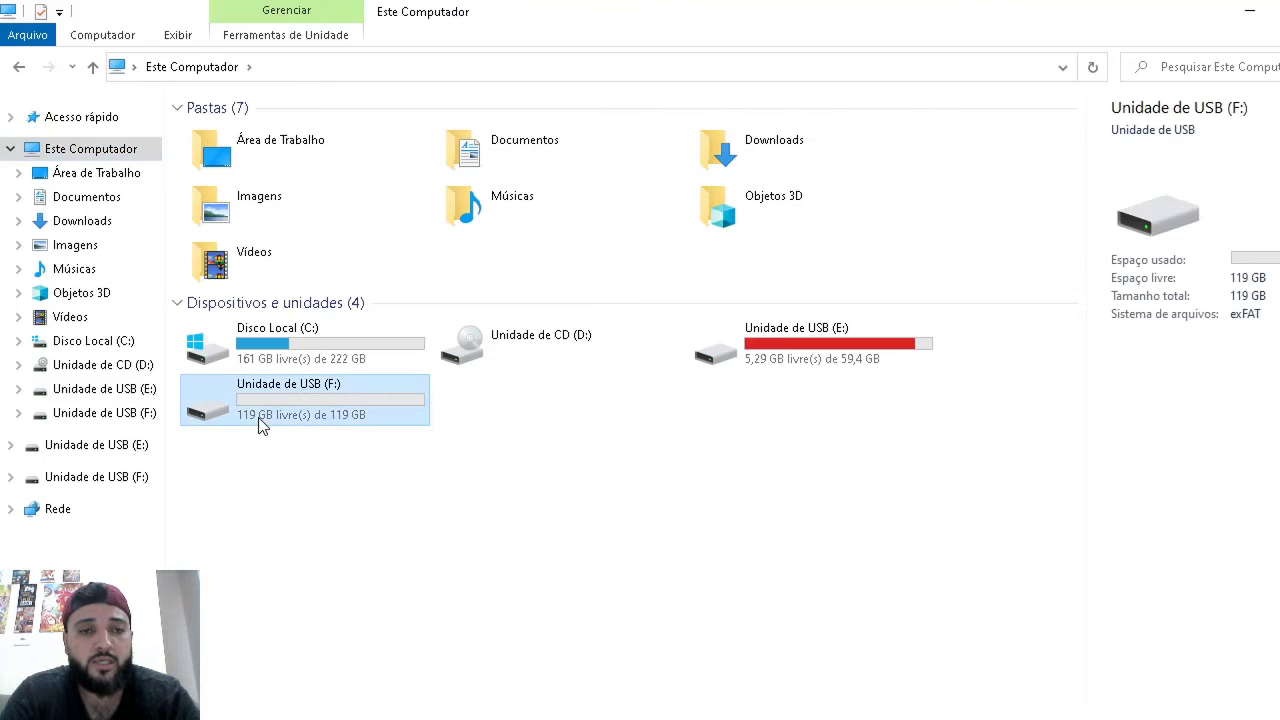
{"action": "double_click", "coordinate": [312, 401]}
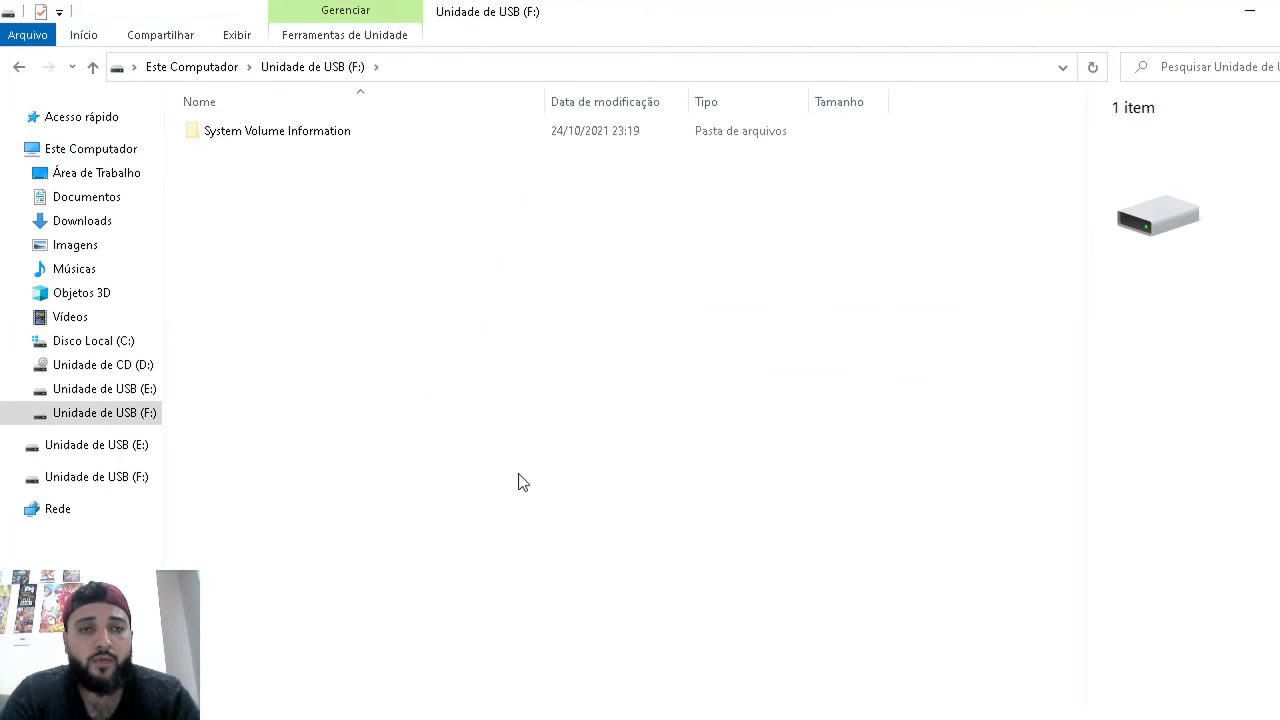
Copy all items from USB drive E:, including the hidden ones, to USB drive F:, replacing the files with matching names
{"action": "key", "text": "Up"}
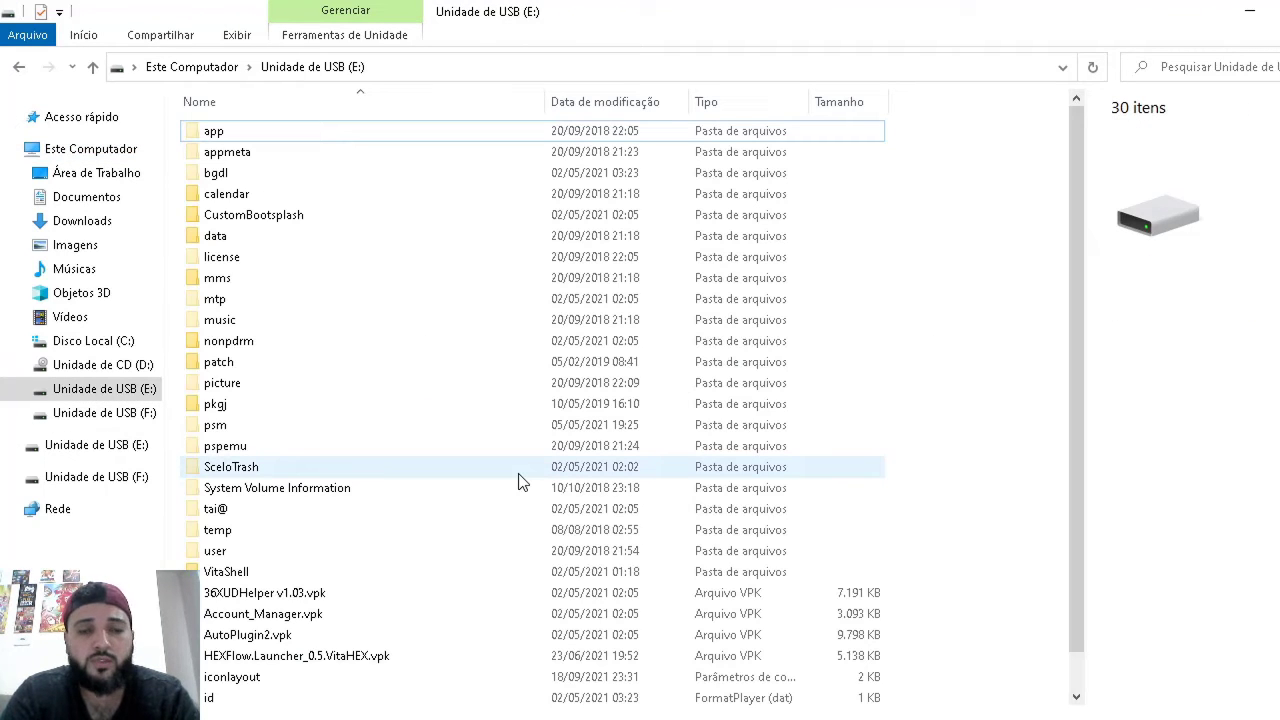
{"action": "key", "text": "ctrl+a"}
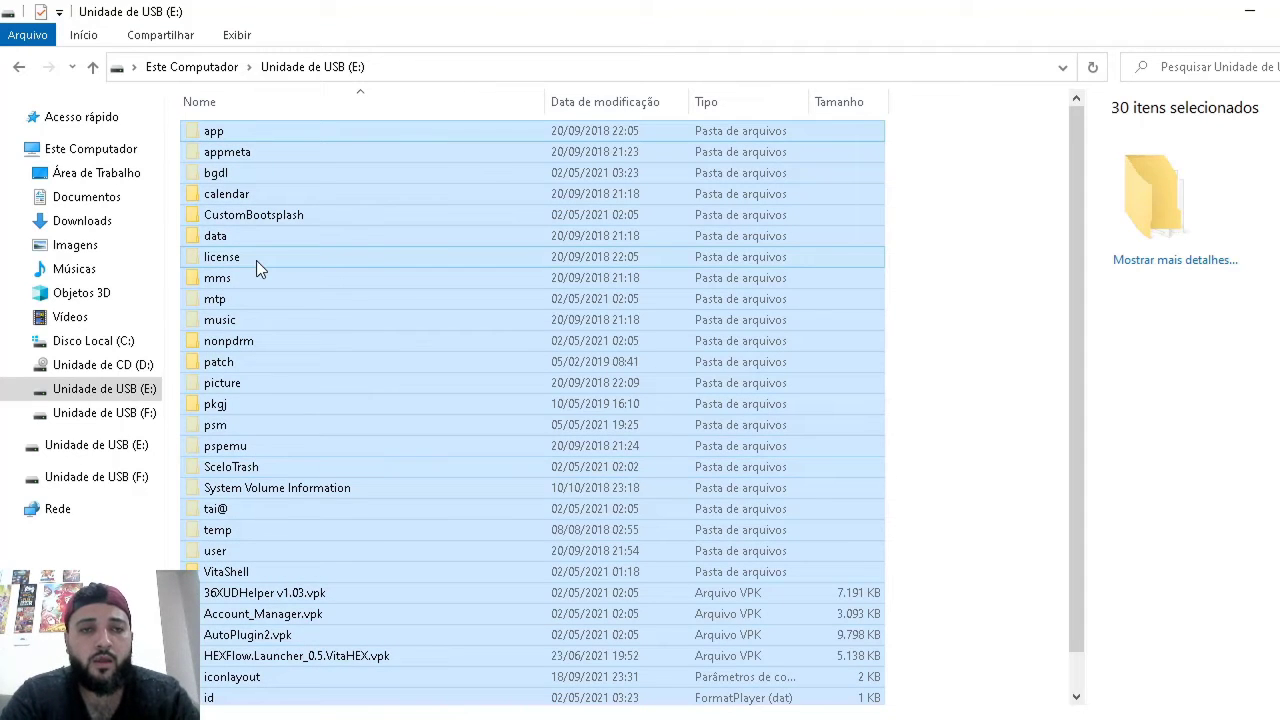
{"action": "left_click_drag", "start_coordinate": [361, 257], "coordinate": [406, 291]}
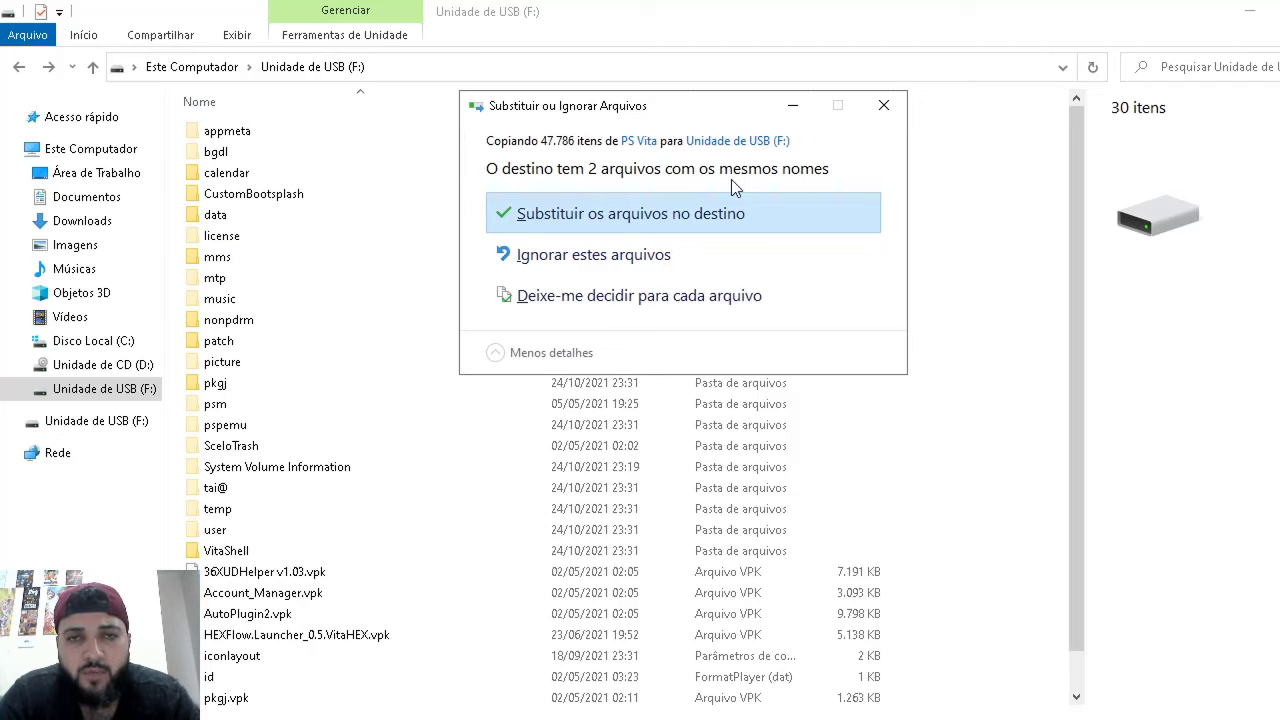
{"action": "left_click", "coordinate": [578, 212]}
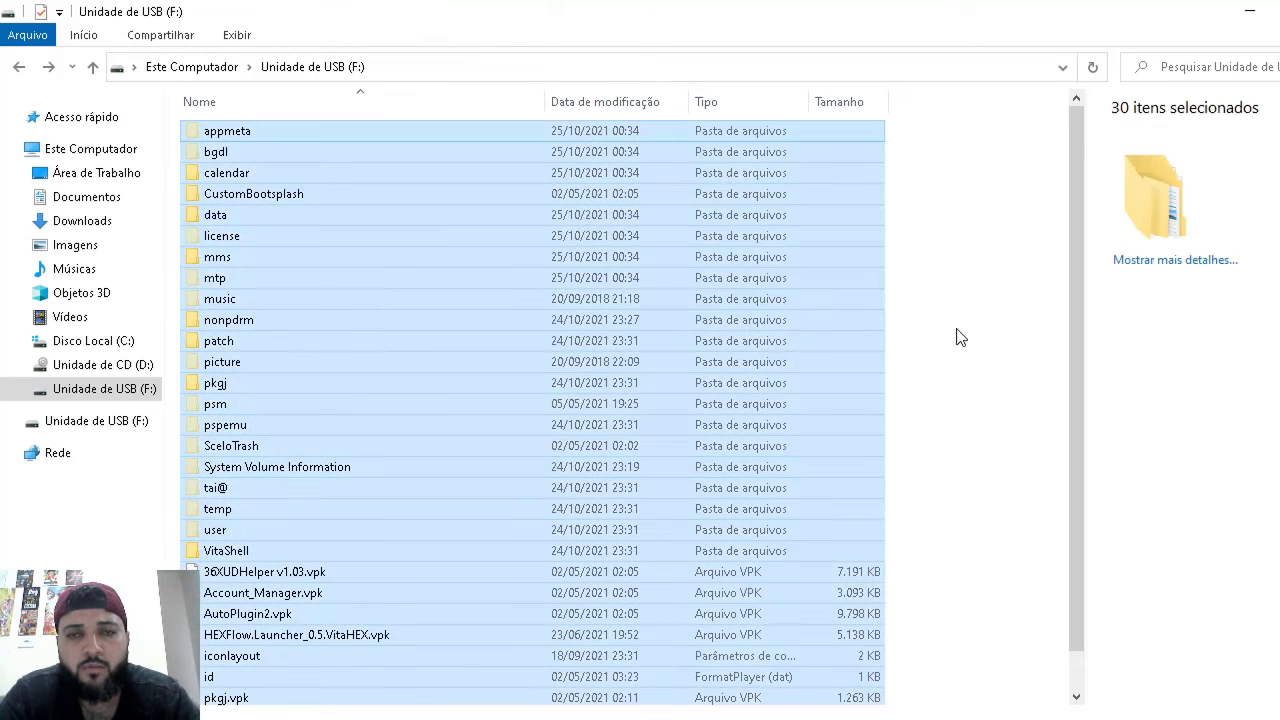
{"action": "left_click", "coordinate": [1037, 191]}
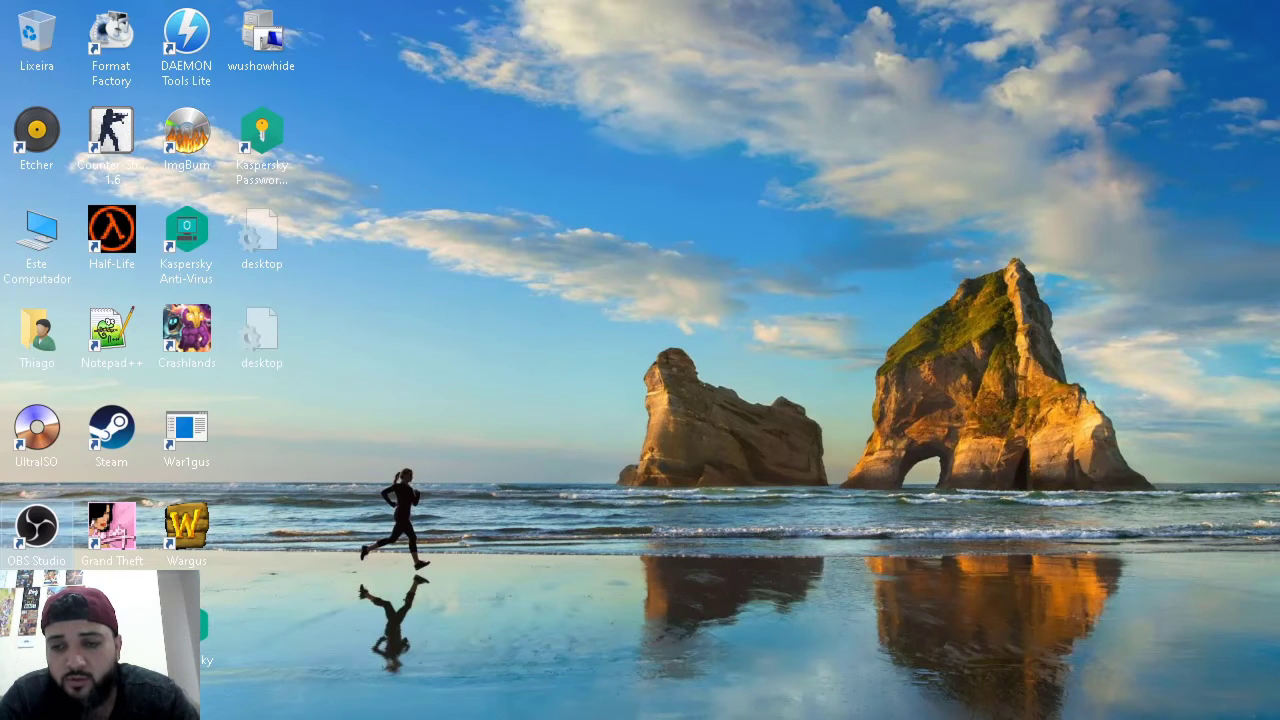
Safely eject the USB card drive from the computer
{"action": "left_click", "coordinate": [1135, 719]}
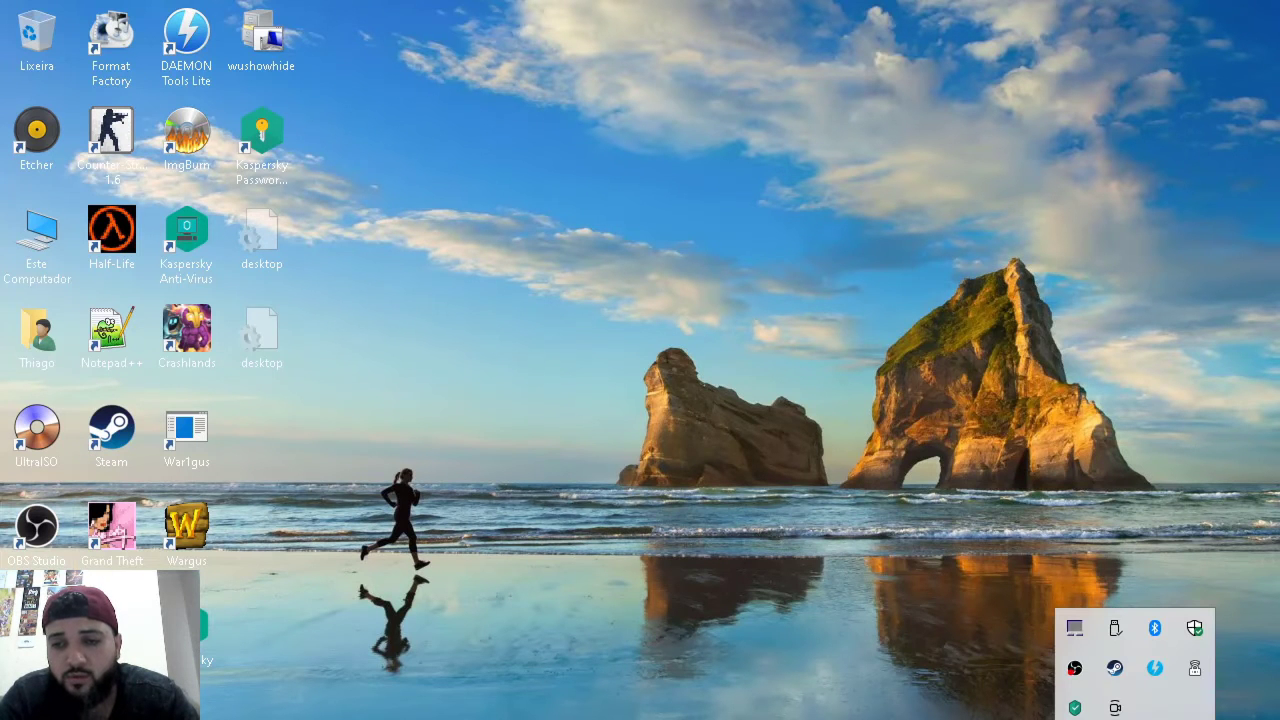
{"action": "left_click", "coordinate": [1112, 632]}
{"action": "left_click", "coordinate": [1177, 675]}
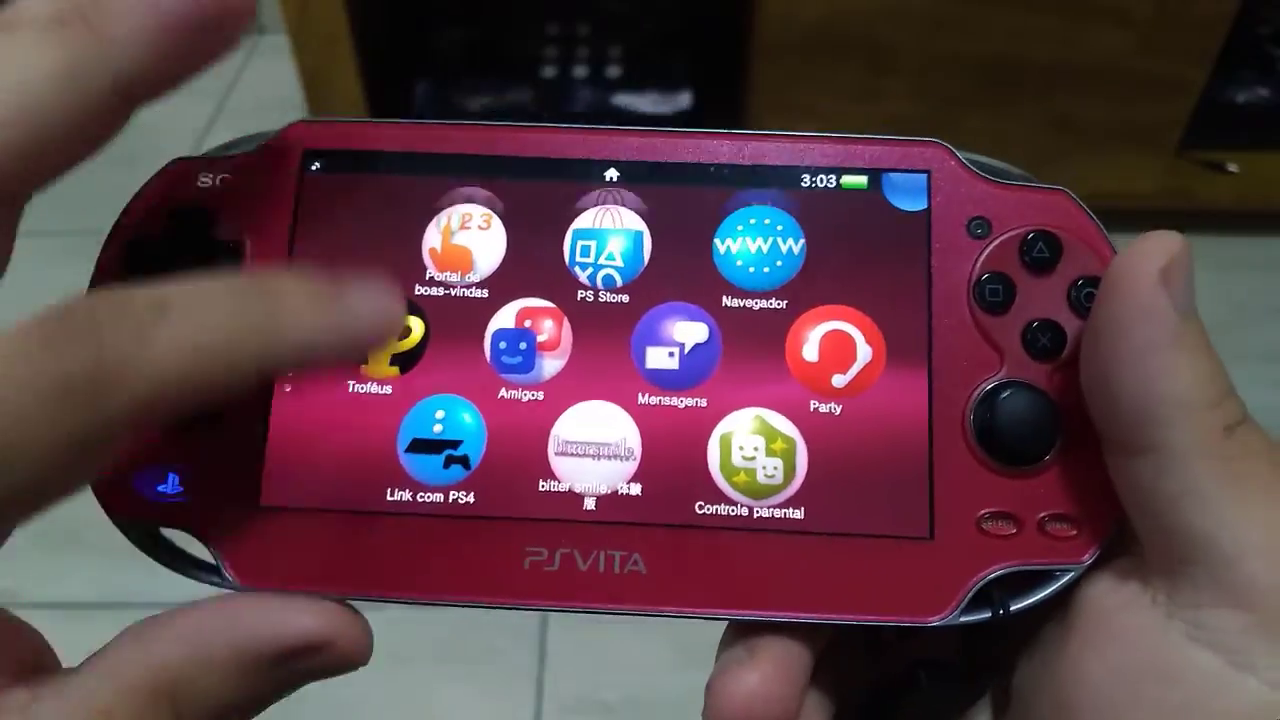
{"action": "scroll", "coordinate": [630, 340], "scroll_direction": "down", "scroll_amount": 5}
{"action": "scroll", "coordinate": [630, 340], "scroll_direction": "down", "scroll_amount": 5}
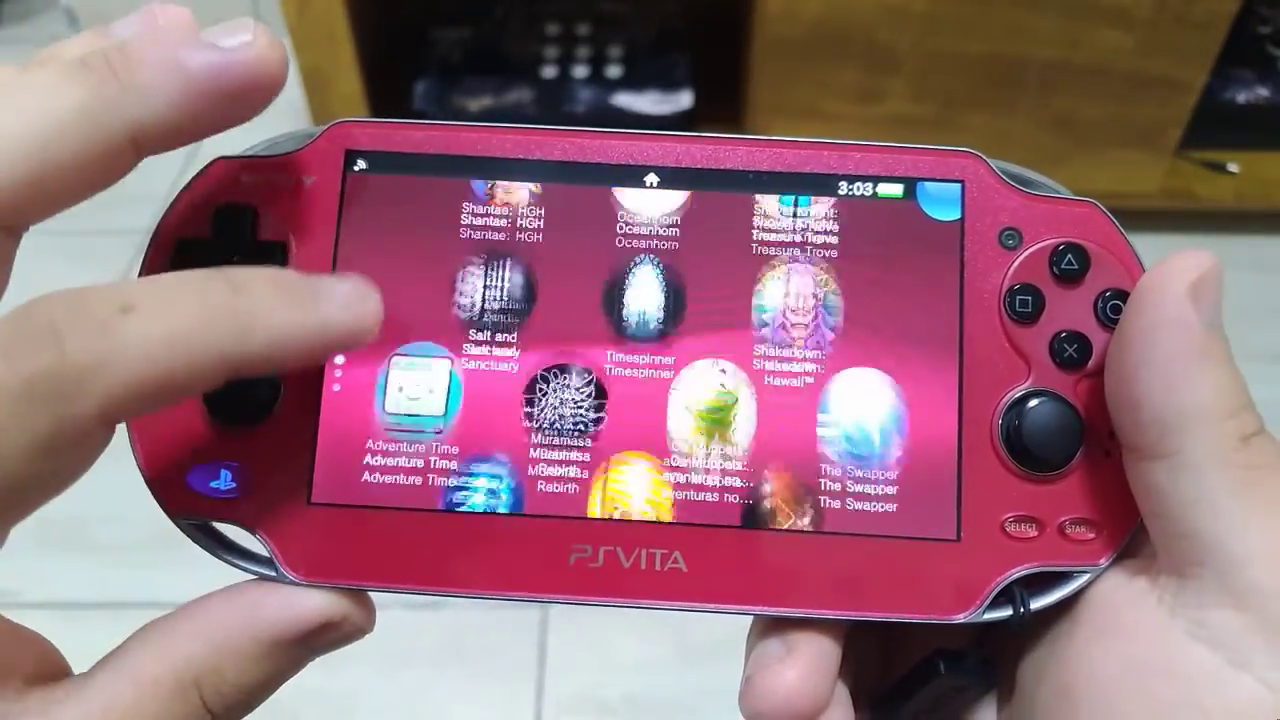
{"action": "scroll", "coordinate": [630, 340], "scroll_direction": "down", "scroll_amount": 5}
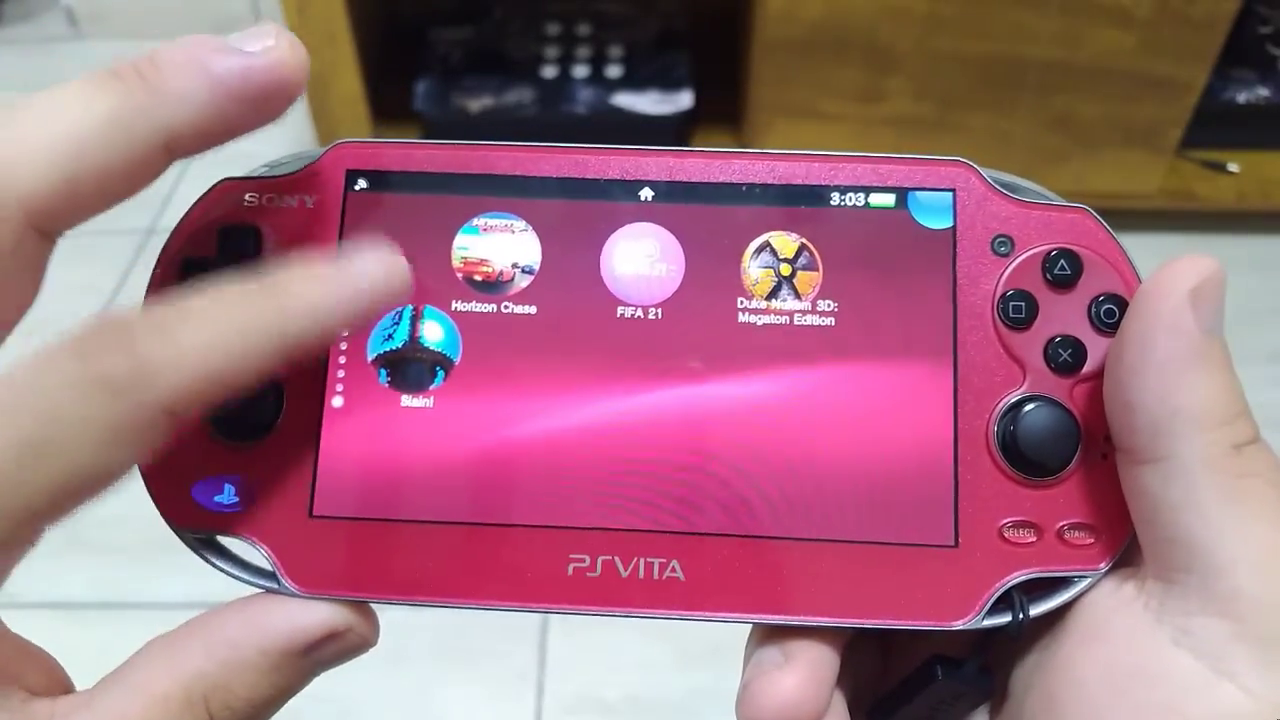
{"action": "scroll", "coordinate": [630, 340], "scroll_direction": "up", "scroll_amount": 5}
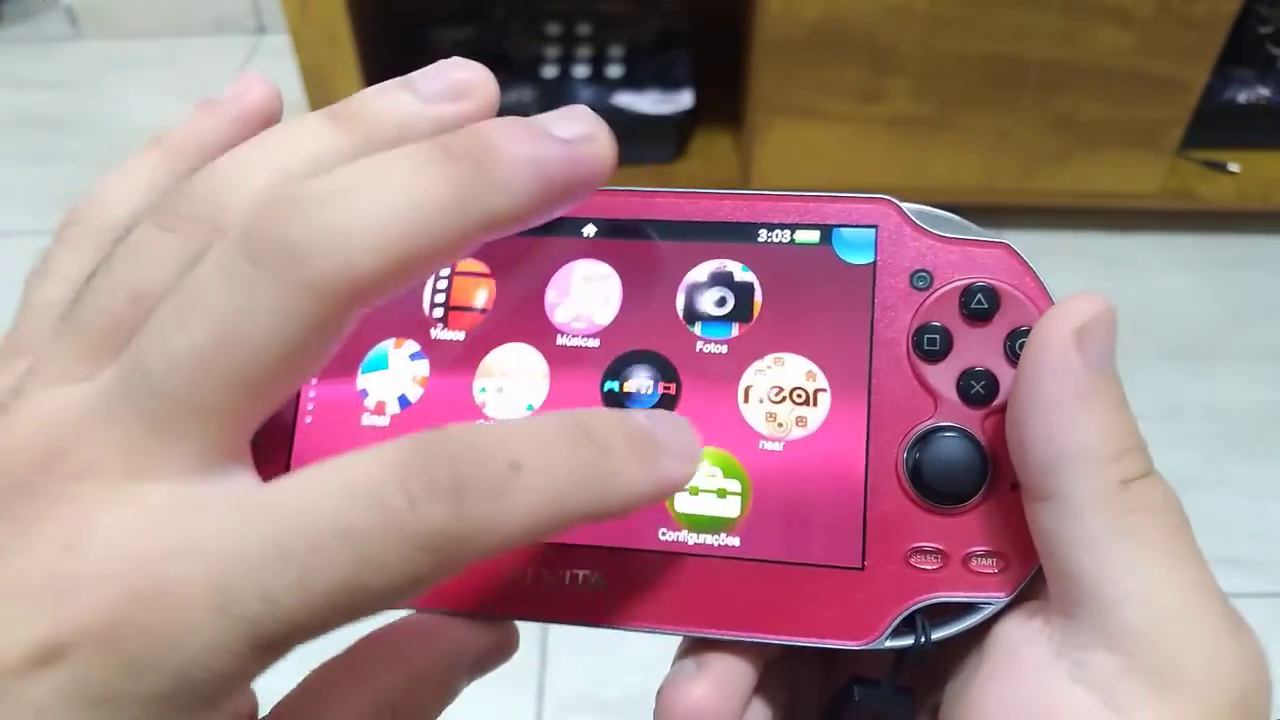
{"action": "left_click", "coordinate": [703, 480]}
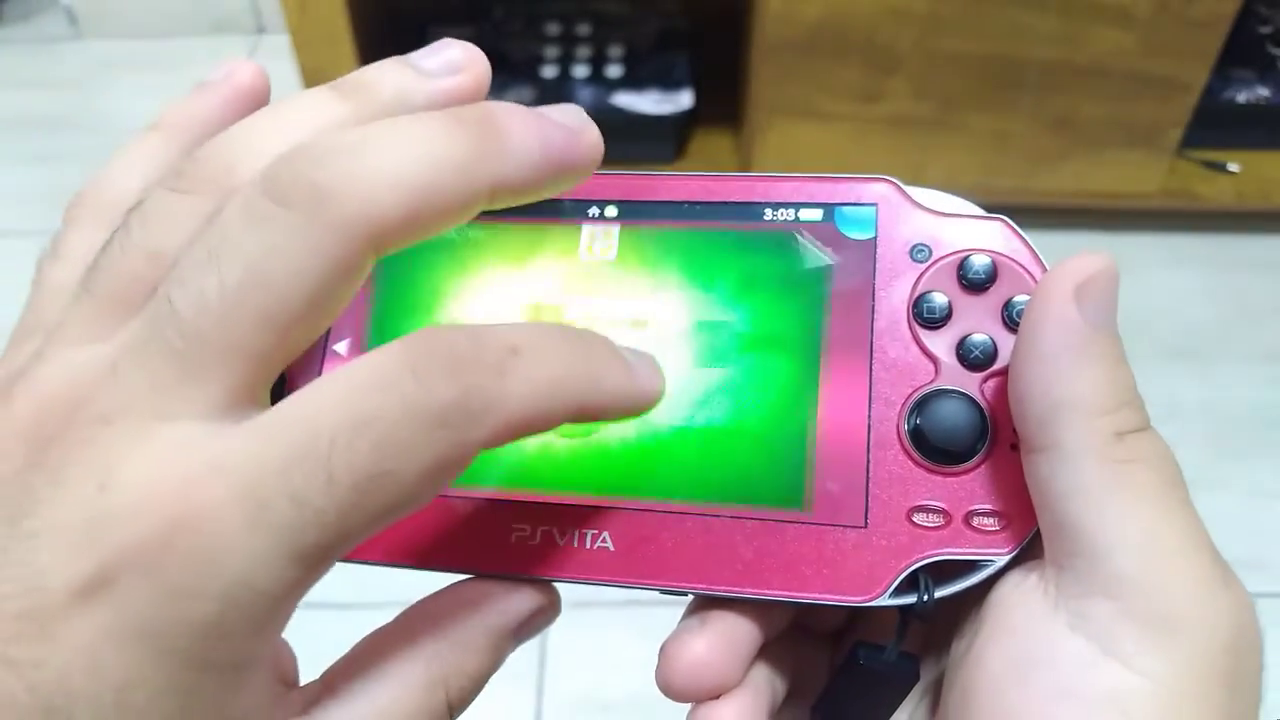